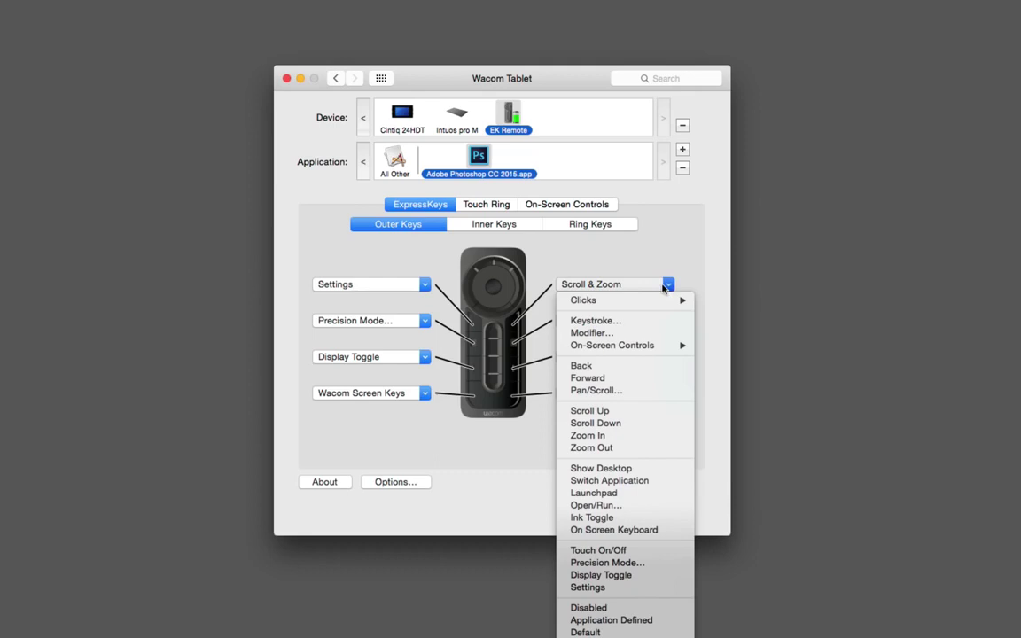
Record an ⌥⌘Z keystroke on the top-right key and name it Step Backward
{"action": "left_click", "coordinate": [616, 320]}
{"action": "key", "text": "alt+super+z"}
{"action": "type", "text": "Step Back"}
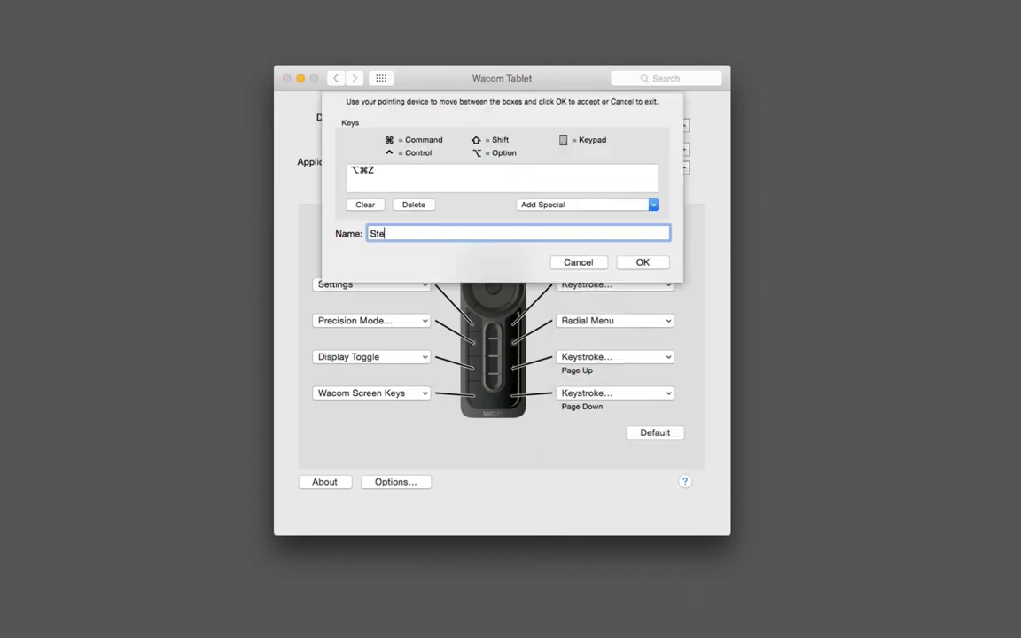
{"action": "type", "text": "ward"}
Confirm the Step Backward keystroke, returning to the Intuos Pro M's All Other key settings
{"action": "key", "text": "Return"}
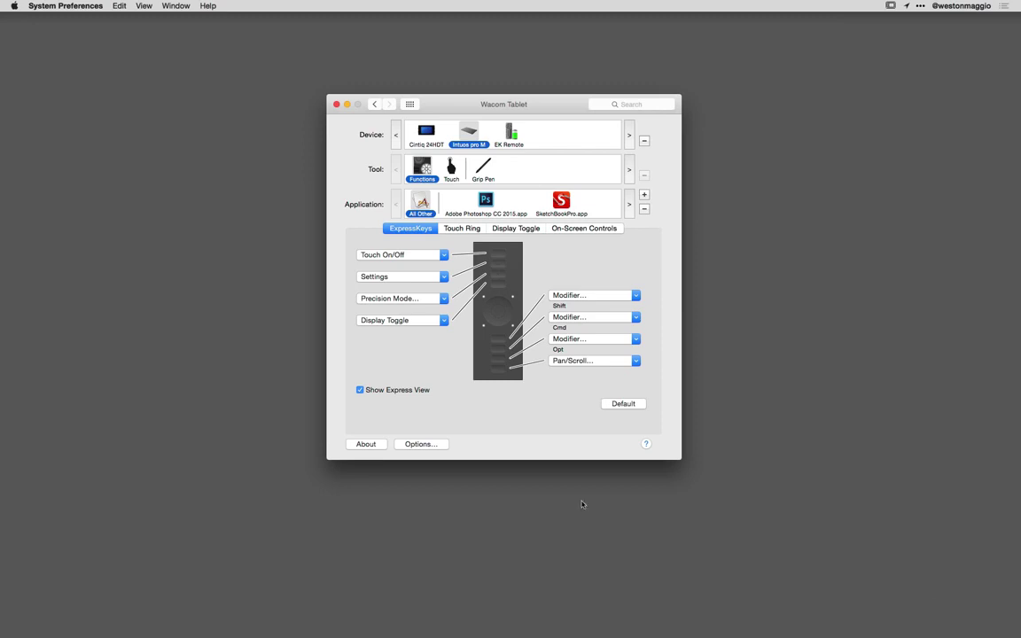
Close Wacom Tablet preferences and reopen the ExpressKey settings from Wacom Desktop Center's Pen & Button Settings
{"action": "left_click", "coordinate": [336, 105]}
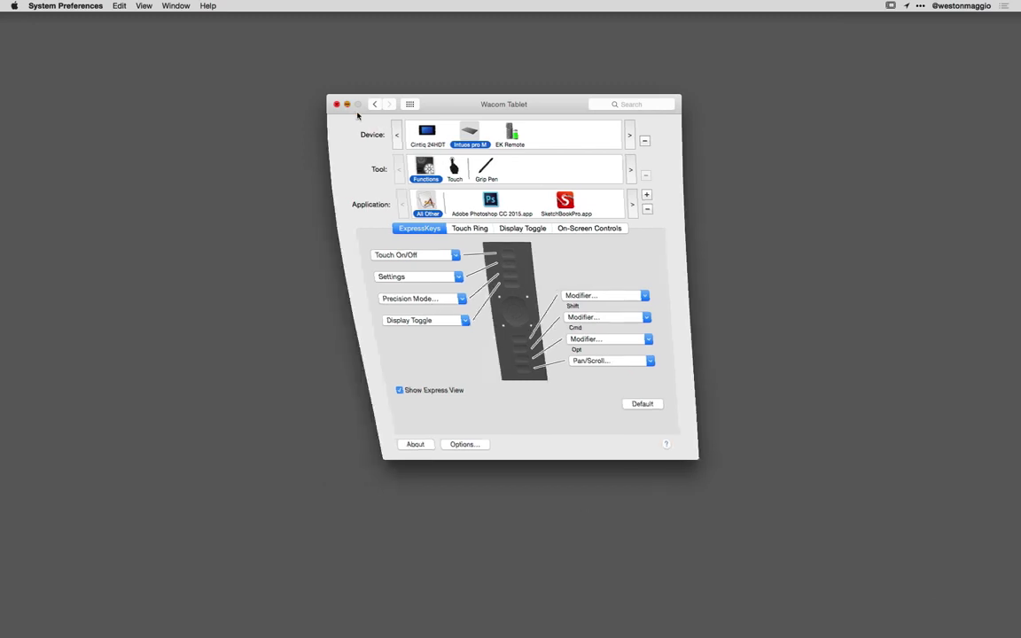
{"action": "key", "text": "super+Tab"}
{"action": "key", "text": "super+Tab"}
{"action": "key", "text": "super+Tab"}
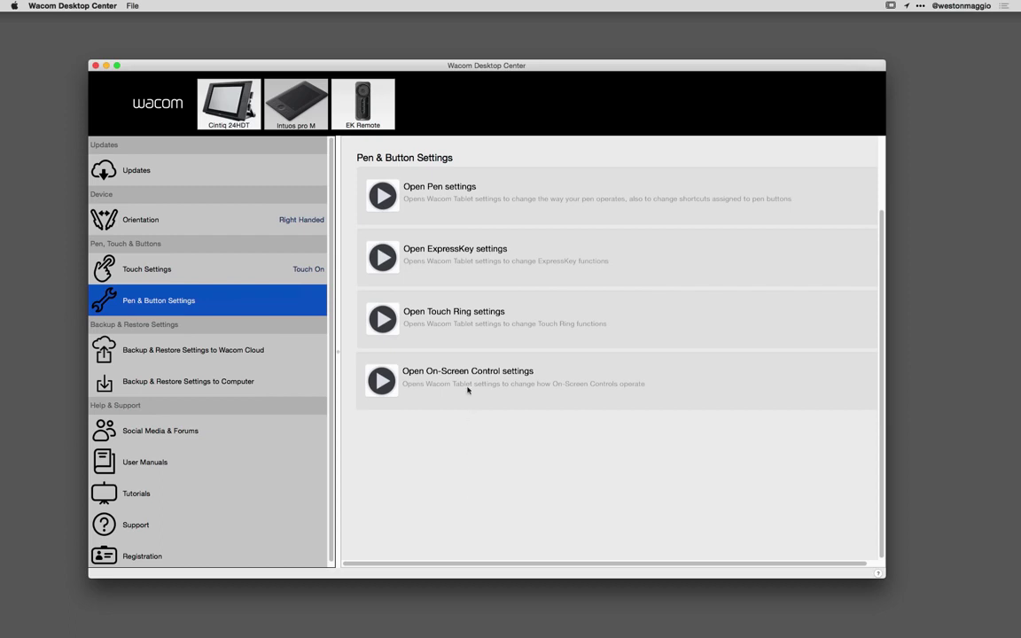
{"action": "left_click", "coordinate": [383, 258]}
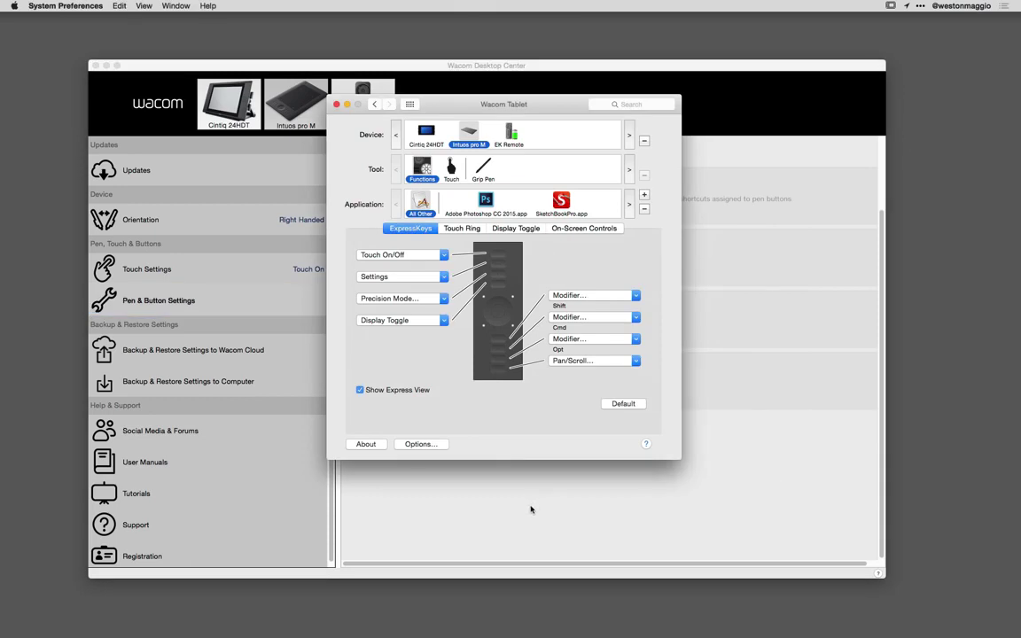
Minimize the Wacom Desktop Center window
{"action": "left_click", "coordinate": [106, 65]}
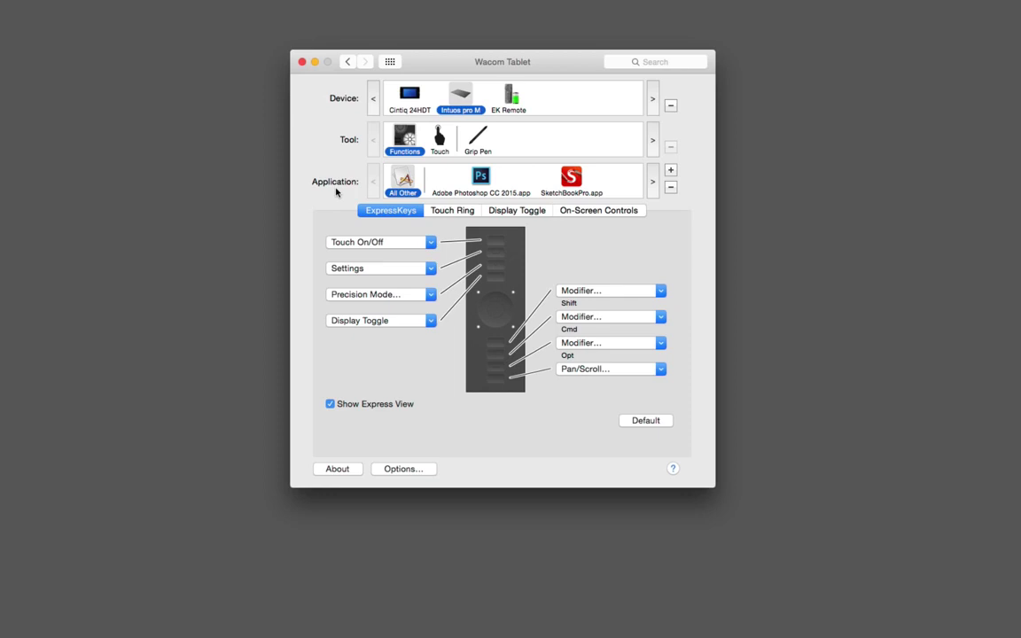
Select the EK Remote and add Adobe Photoshop CC 2015.app to its application list
{"action": "left_click", "coordinate": [511, 96]}
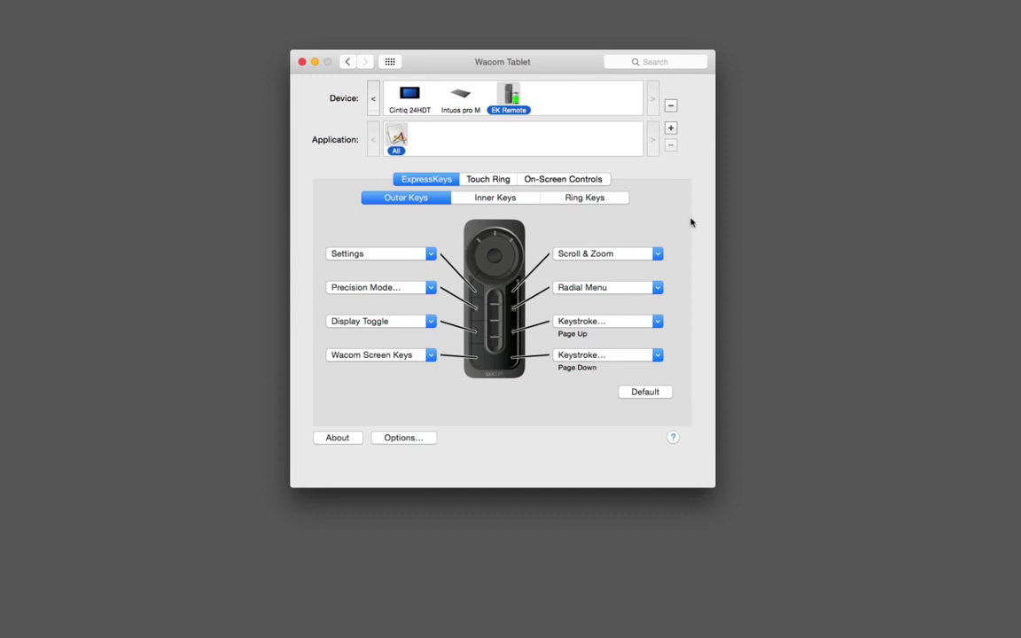
{"action": "left_click", "coordinate": [671, 129]}
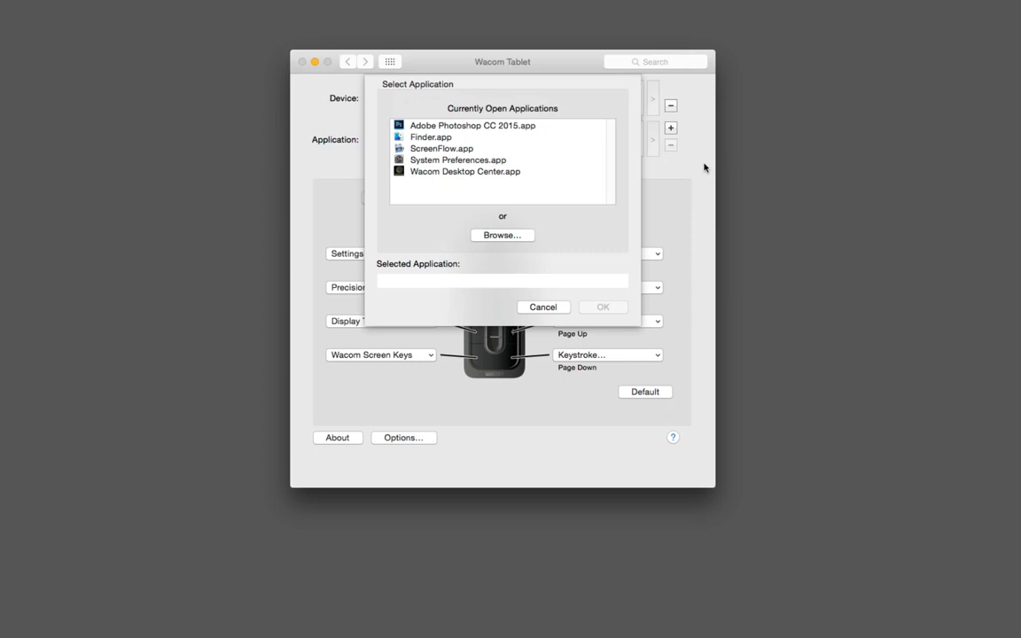
{"action": "left_click", "coordinate": [520, 127]}
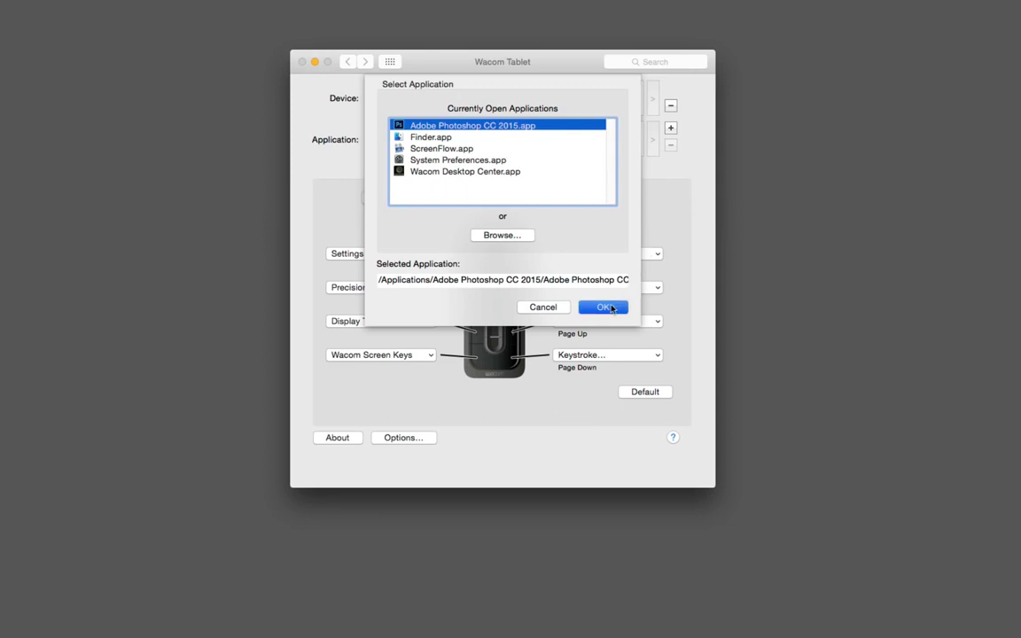
{"action": "key", "text": "Return"}
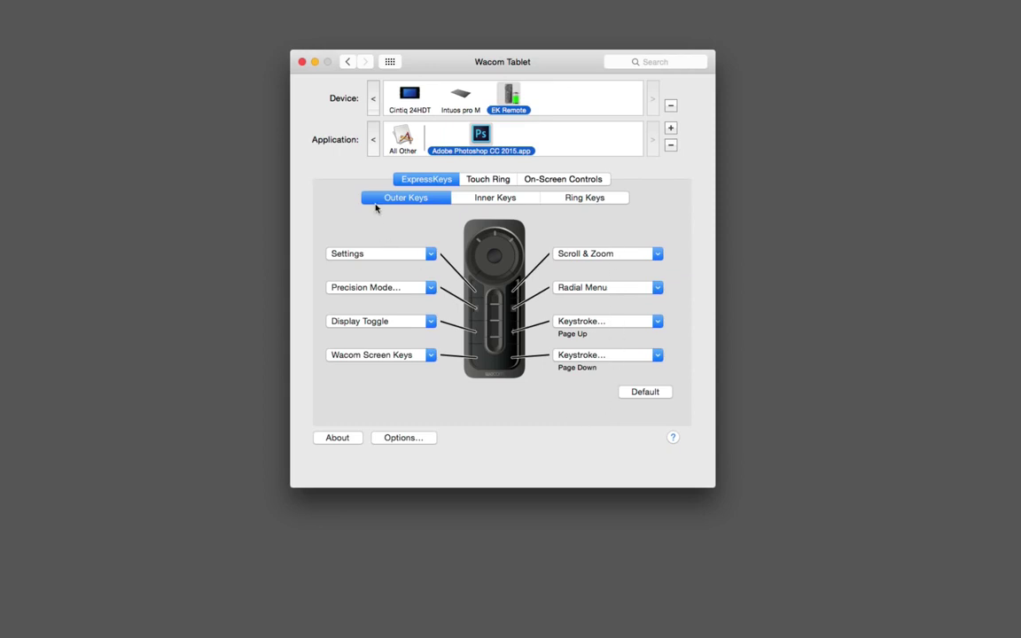
{"action": "left_click", "coordinate": [531, 200]}
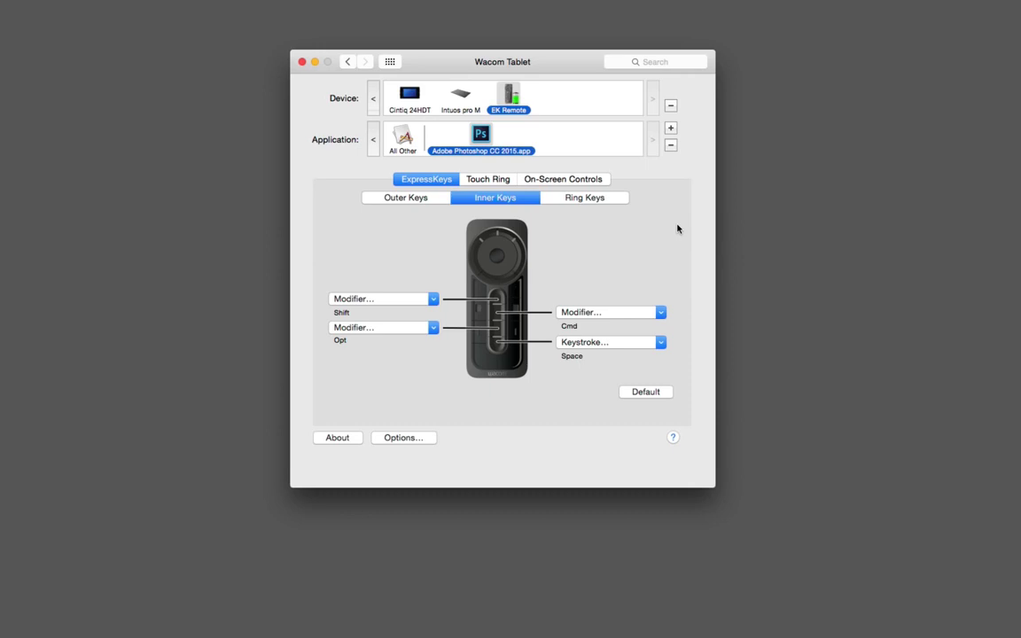
{"action": "left_click", "coordinate": [616, 199]}
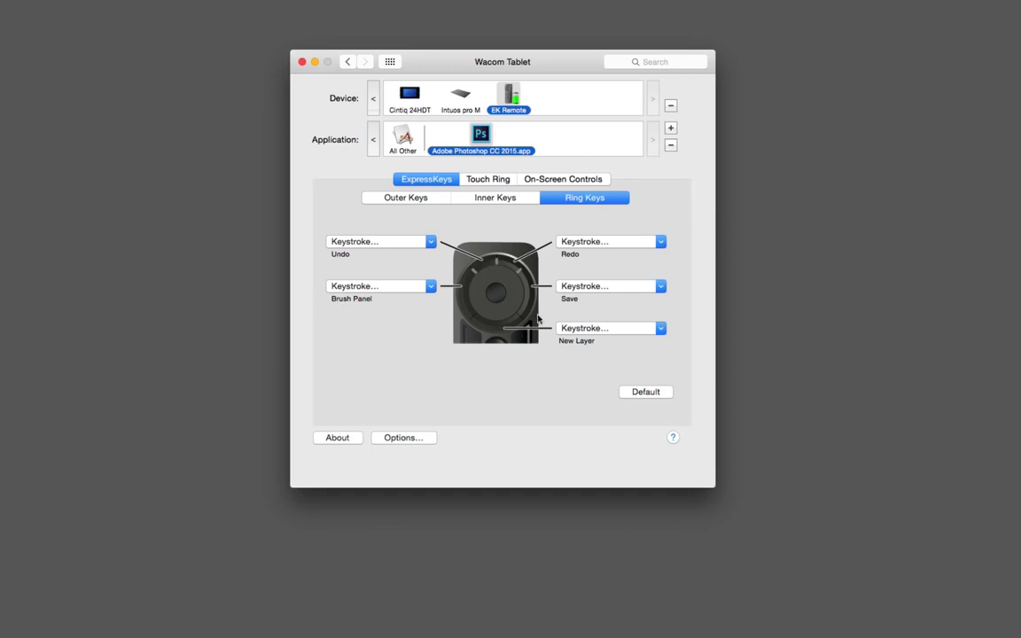
{"action": "left_click", "coordinate": [404, 199]}
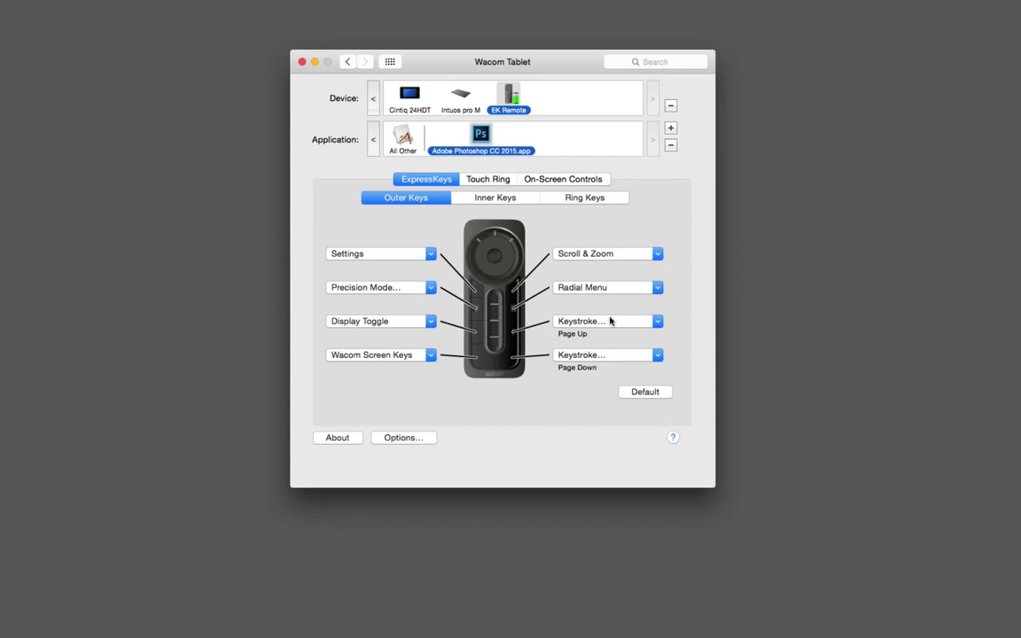
Replace the top-right key's Scroll & Zoom with an ⌥⌘Z keystroke named Step Backward
{"action": "left_click", "coordinate": [658, 256]}
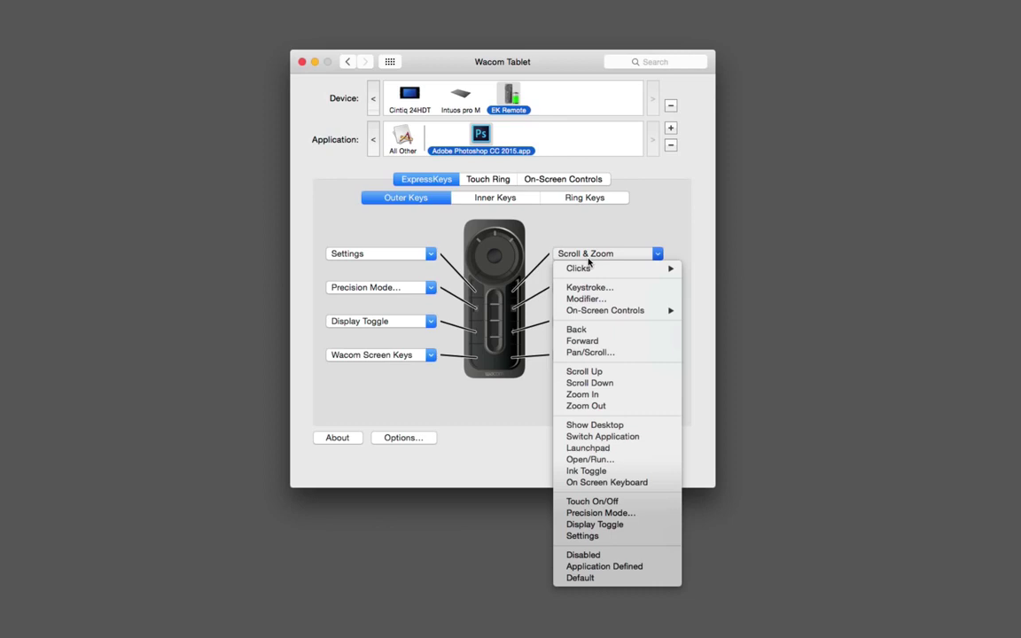
{"action": "left_click", "coordinate": [590, 287]}
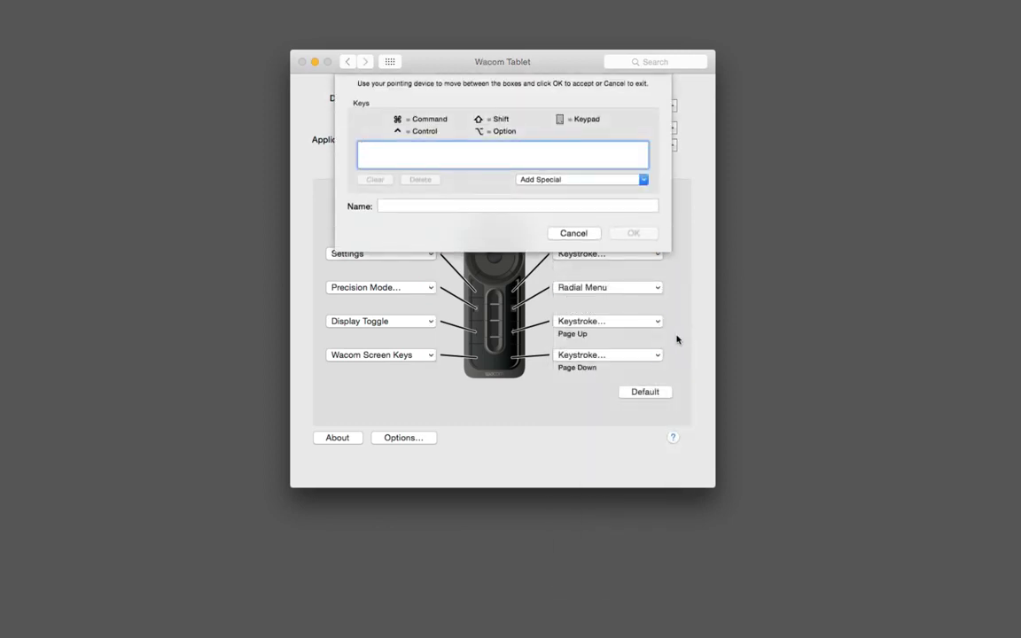
{"action": "key", "text": "alt+super+z"}
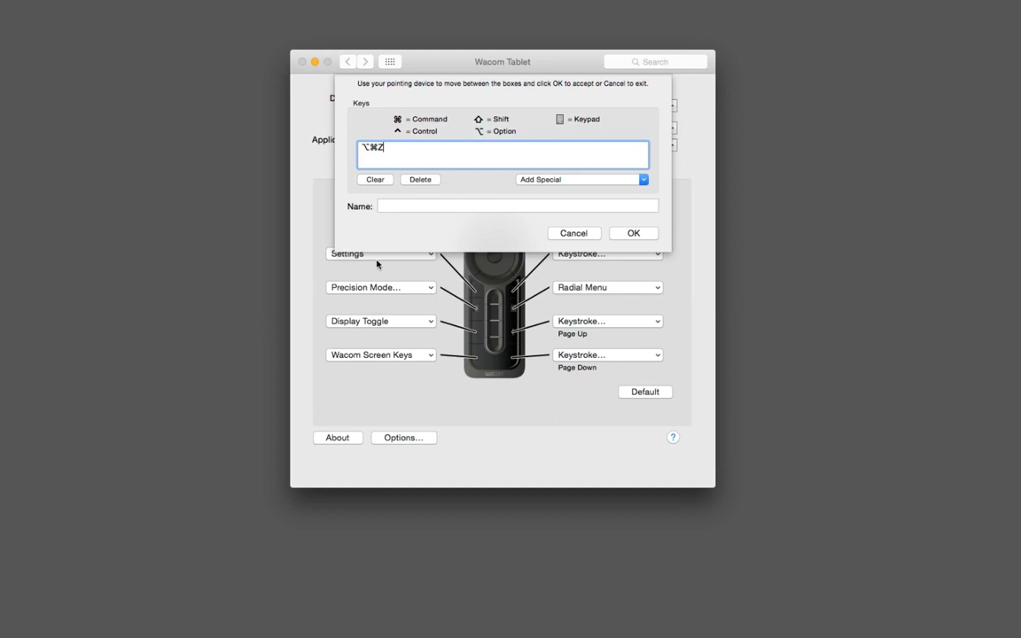
{"action": "left_click", "coordinate": [394, 206]}
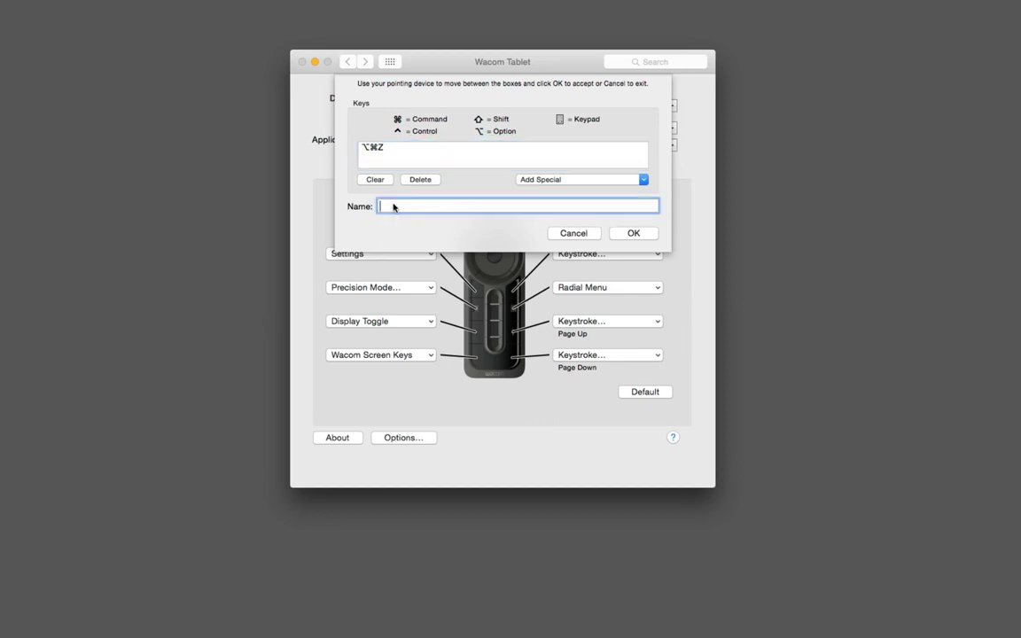
{"action": "type", "text": "Step Backward"}
{"action": "left_click", "coordinate": [633, 232]}
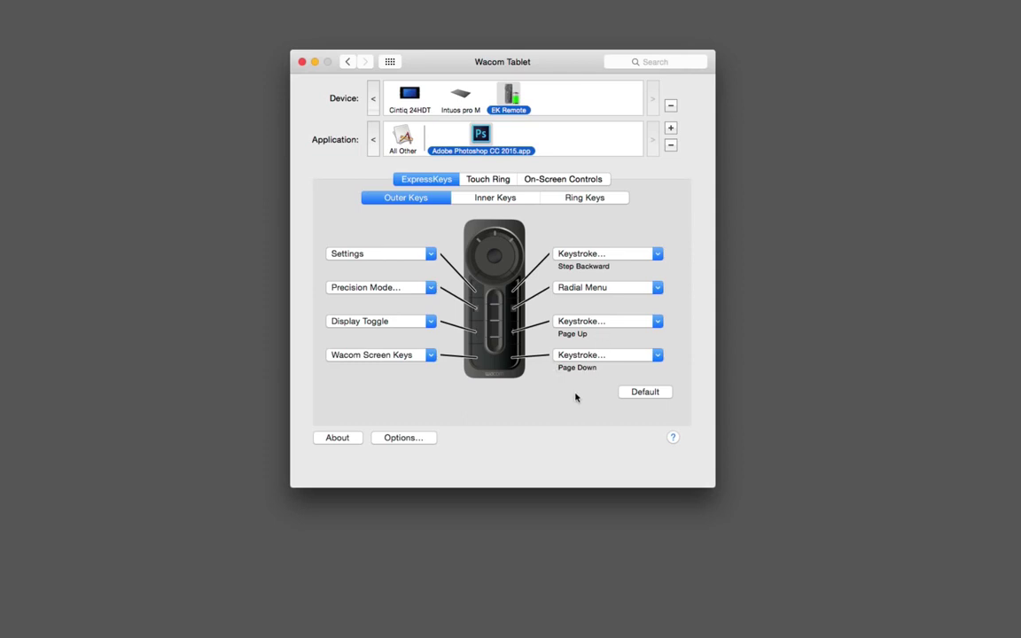
Replace the Page Up key's shortcut with ⌥⇧⌘N and rename it New Layer
{"action": "left_click", "coordinate": [657, 321]}
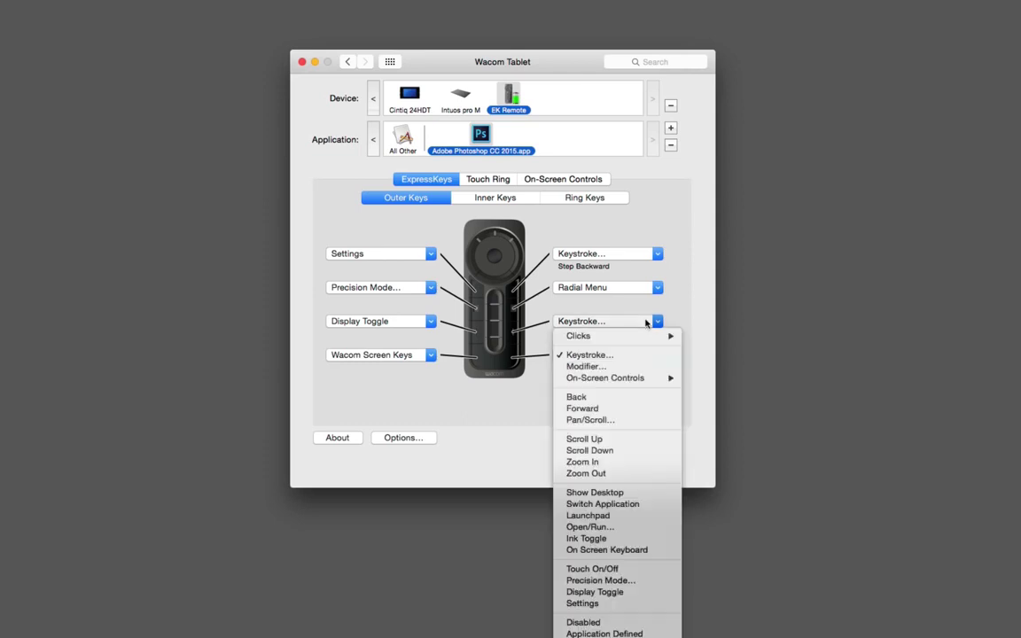
{"action": "left_click", "coordinate": [650, 355]}
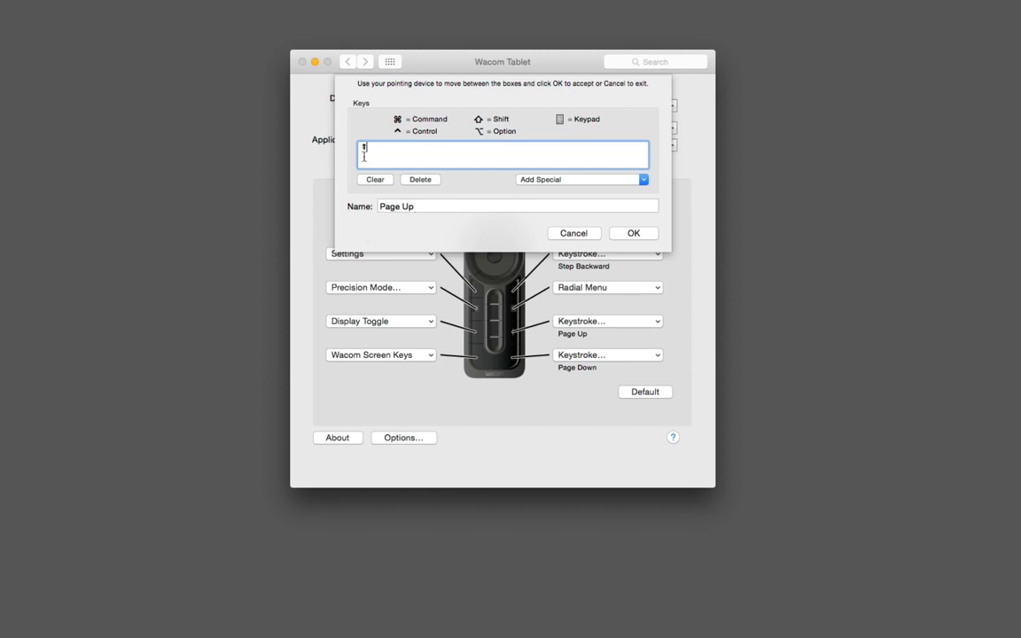
{"action": "left_click", "coordinate": [375, 179]}
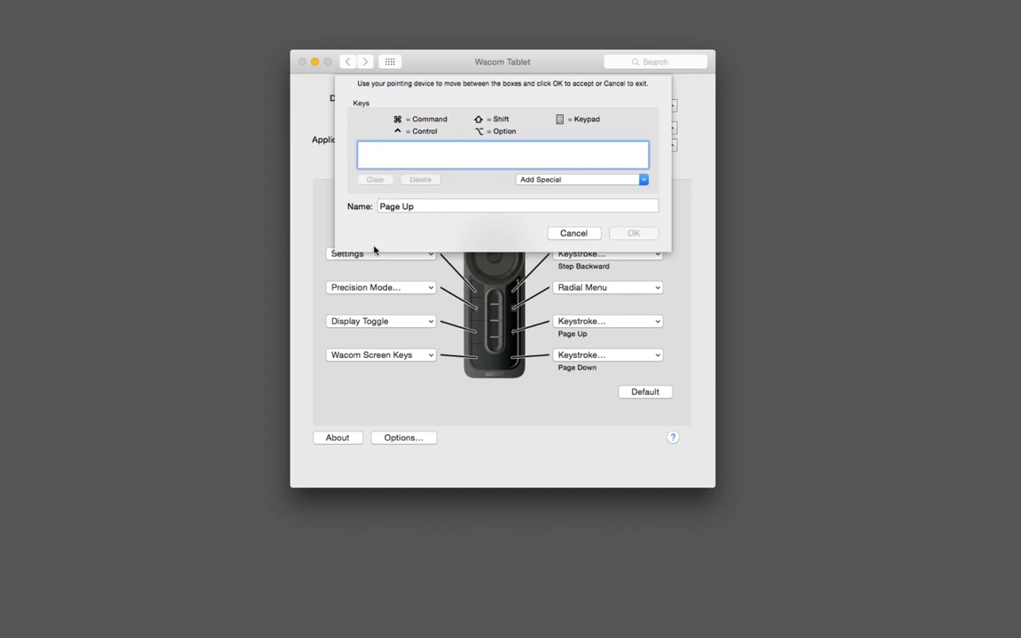
{"action": "key", "text": "alt+shift+super+n"}
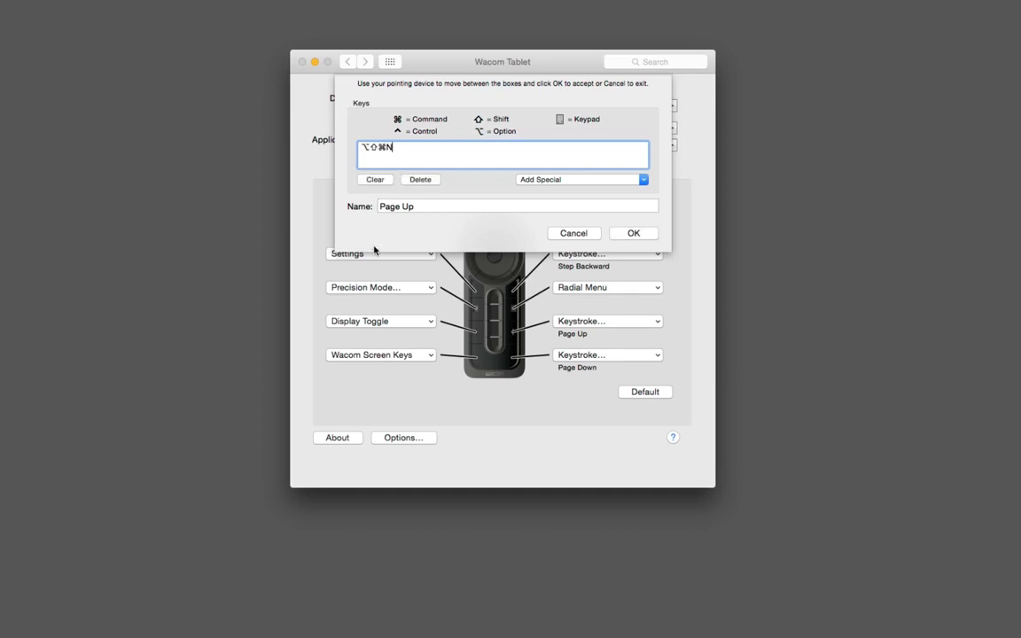
{"action": "left_click", "coordinate": [416, 207]}
{"action": "type", "text": "New Layer"}
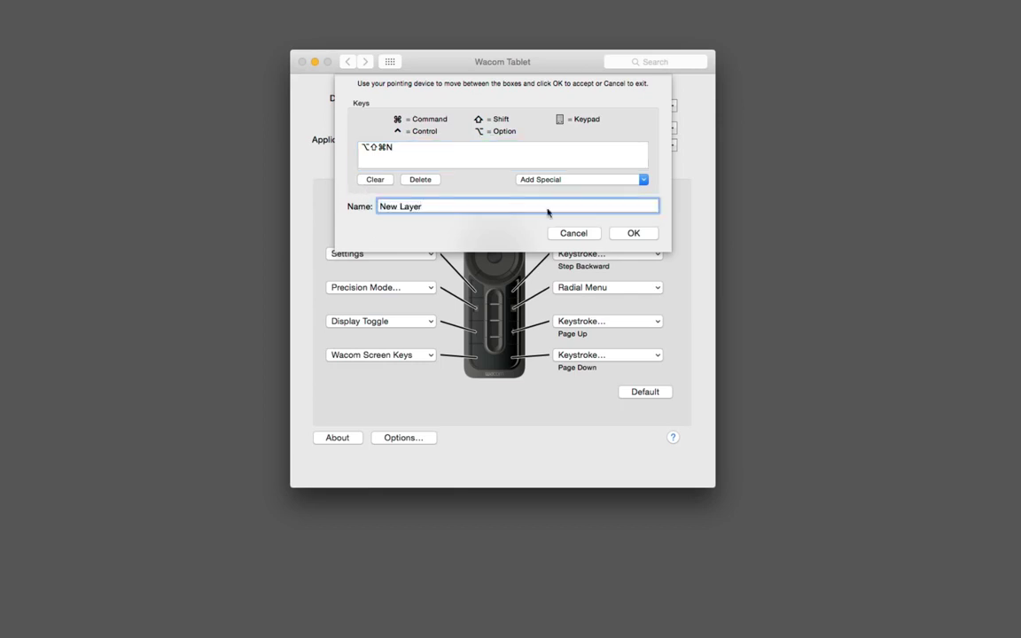
{"action": "left_click", "coordinate": [632, 233]}
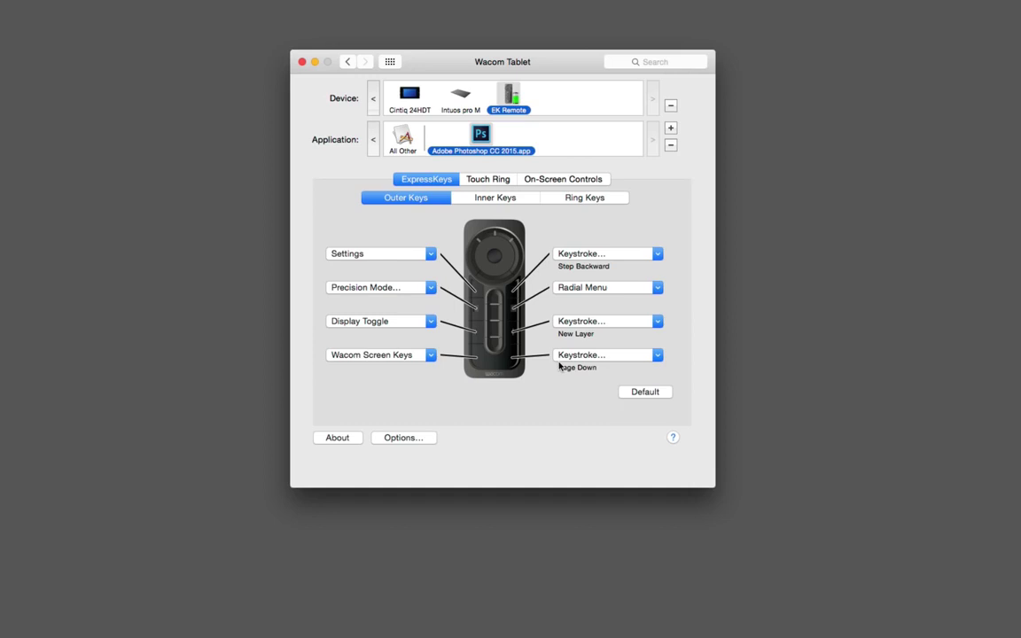
{"action": "left_click", "coordinate": [642, 355]}
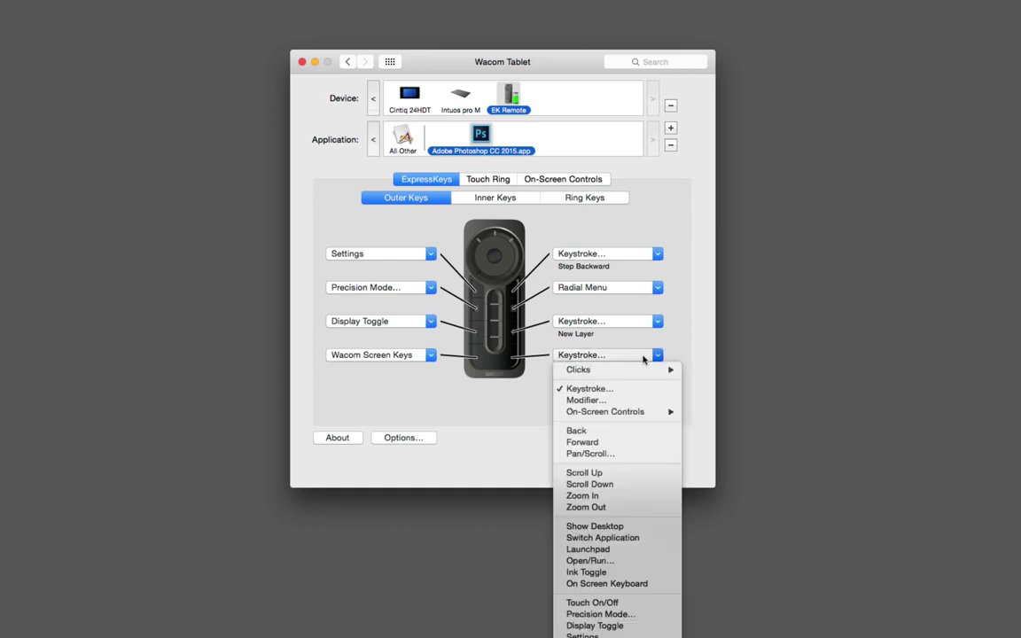
Clear the Page Down key's shortcut and record ⌘J in its place
{"action": "left_click", "coordinate": [621, 389]}
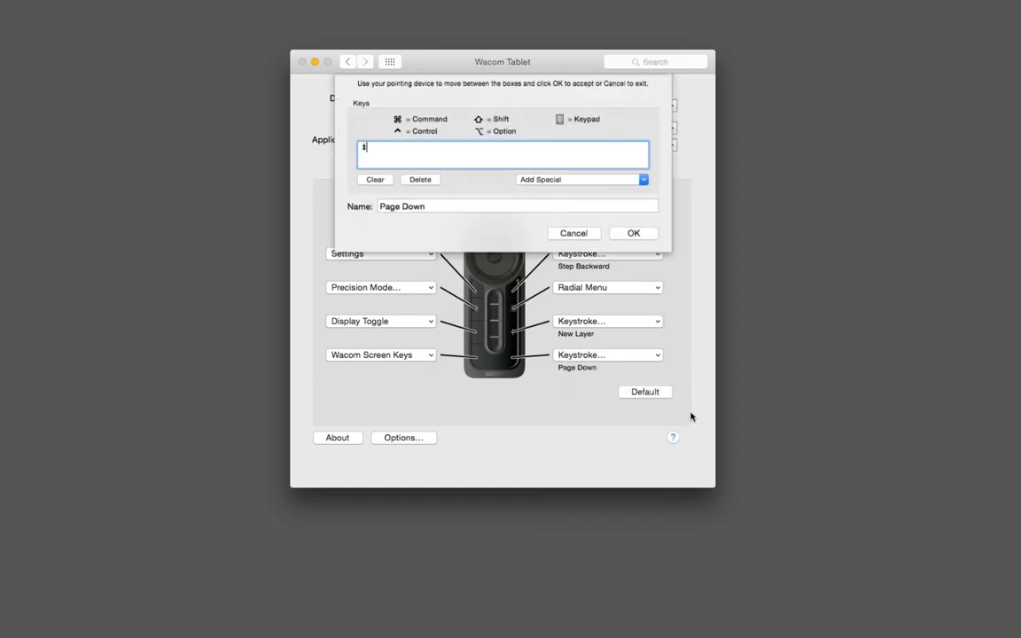
{"action": "left_click", "coordinate": [376, 180]}
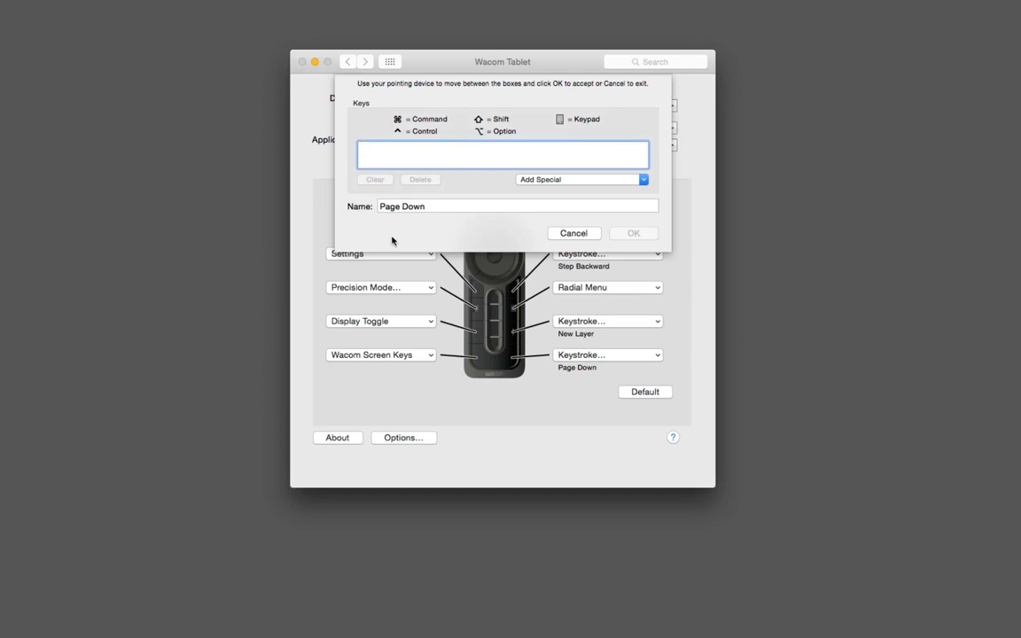
{"action": "key", "text": "super+j"}
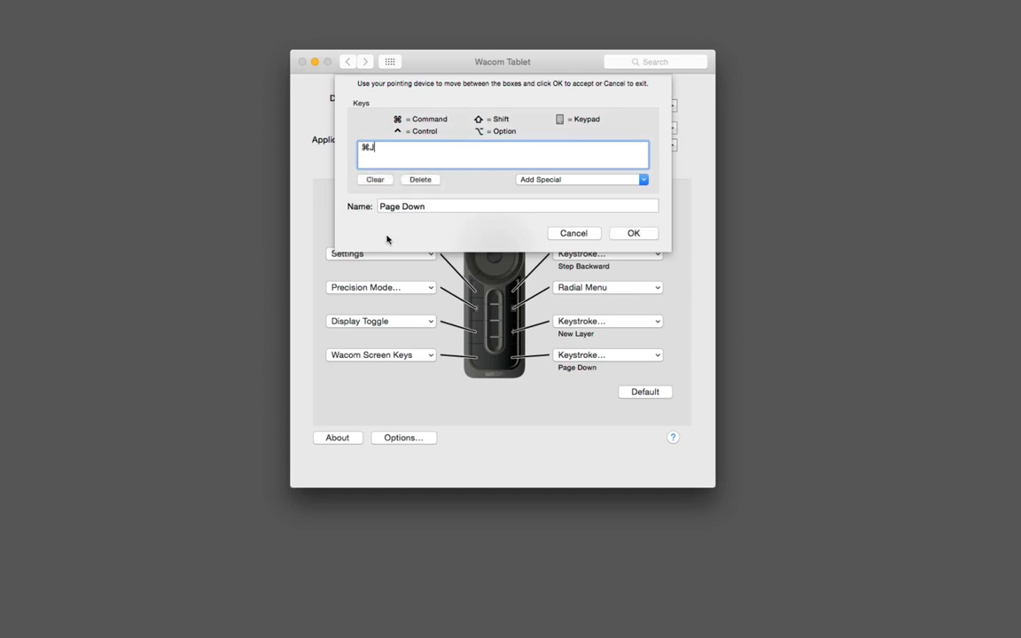
{"action": "key", "text": "Tab"}
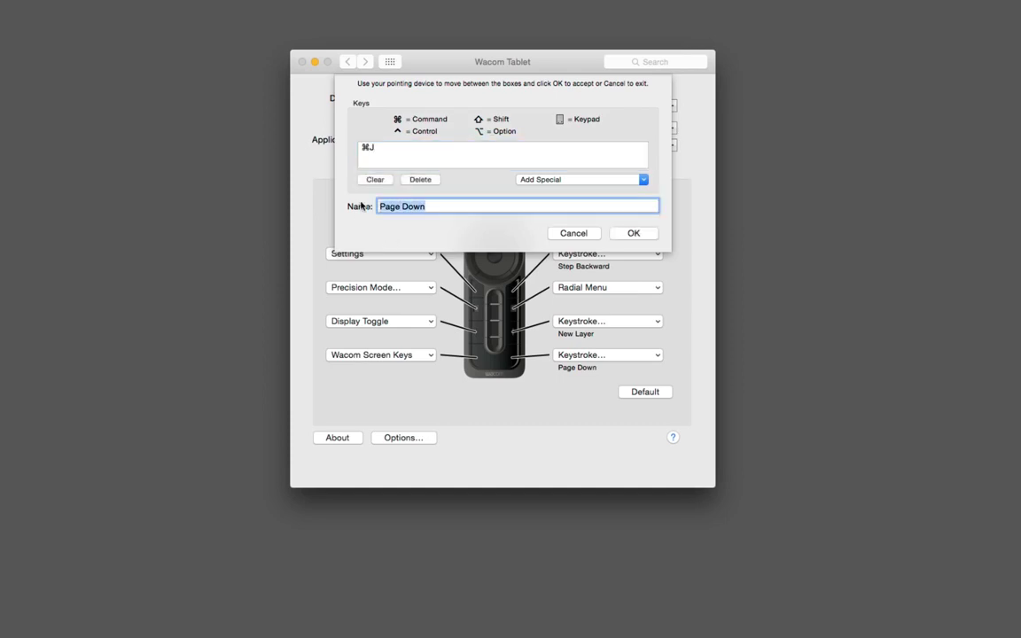
Name the ⌘J keystroke Duplicate Layer and confirm it
{"action": "type", "text": "Duplicate Layer"}
{"action": "key", "text": "Return"}
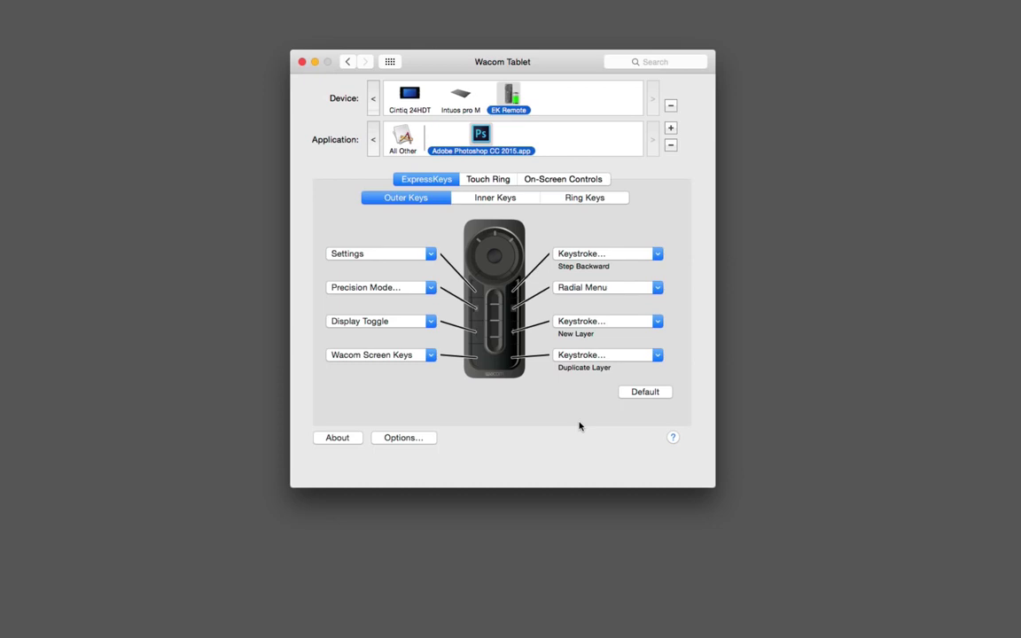
Switch from the tablet settings to the portrait document in Photoshop CC
{"action": "key", "text": "super+Tab"}
{"action": "key", "text": "super+Tab"}
{"action": "key", "text": "super+Tab"}
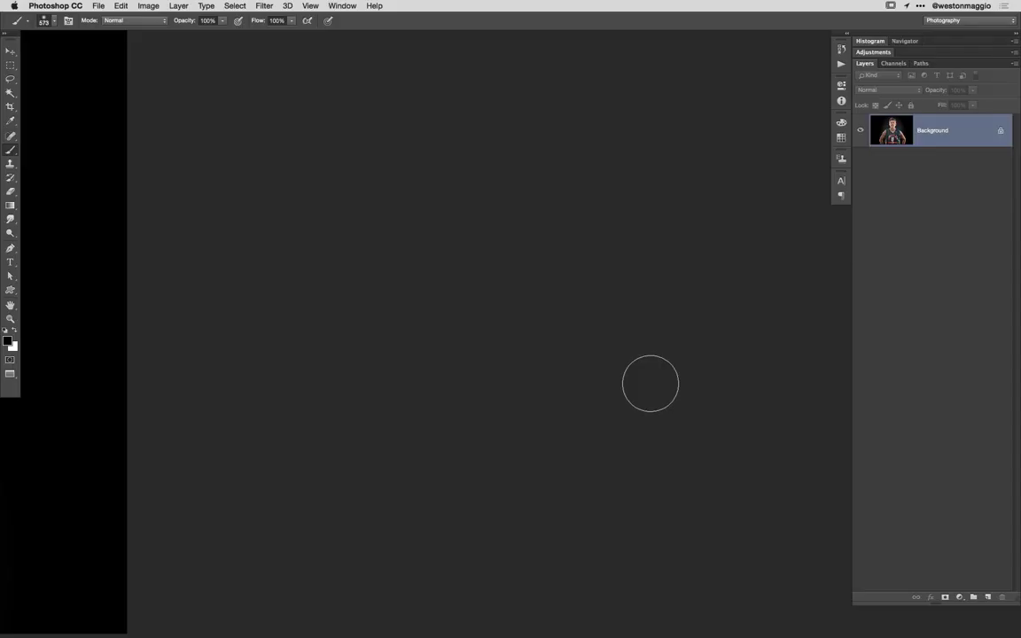
Duplicate the portrait as Layer 1 and cover that copy with Add Noise
{"action": "left_click_drag", "start_coordinate": [64, 252], "coordinate": [659, 292]}
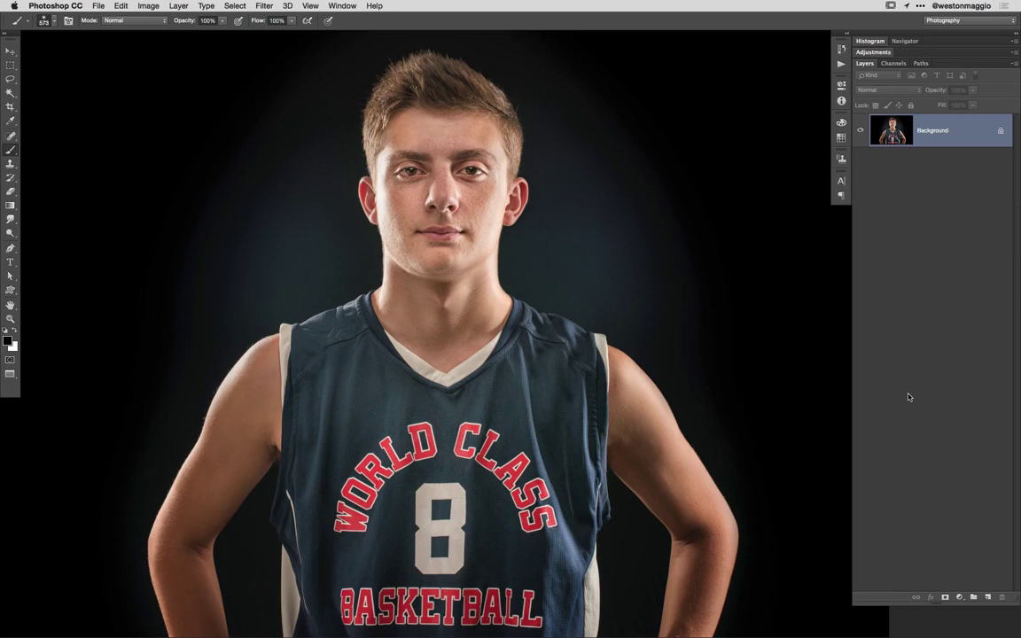
{"action": "key", "text": "super+j"}
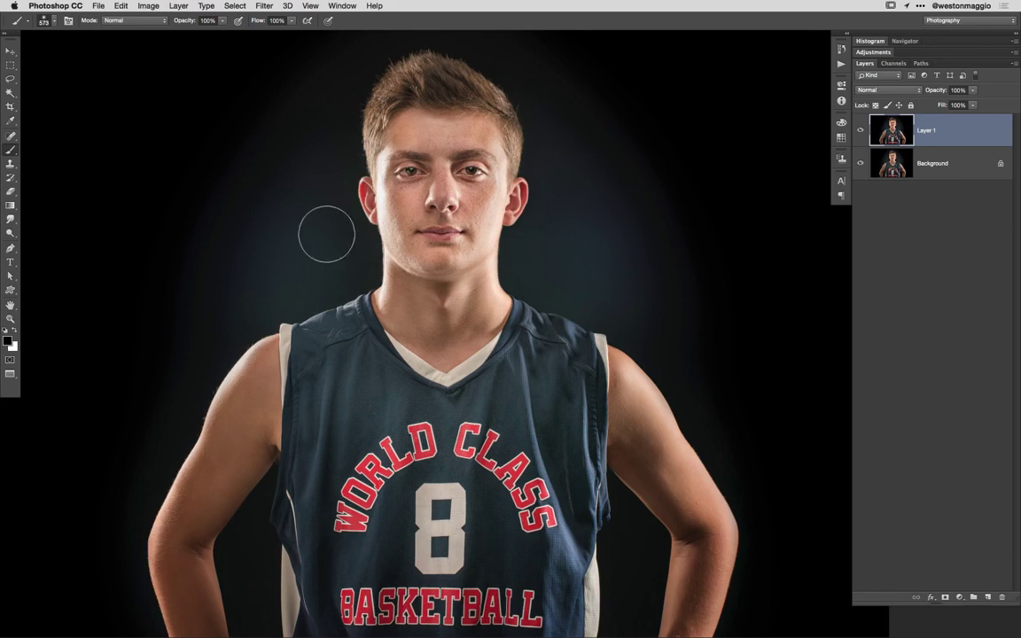
{"action": "left_click", "coordinate": [264, 6]}
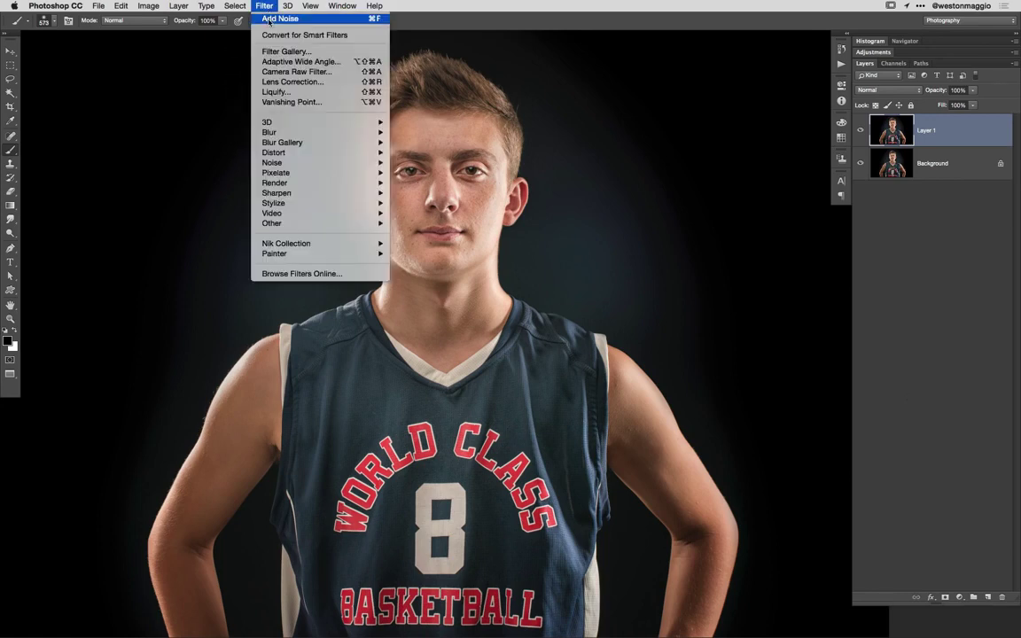
{"action": "left_click", "coordinate": [277, 18]}
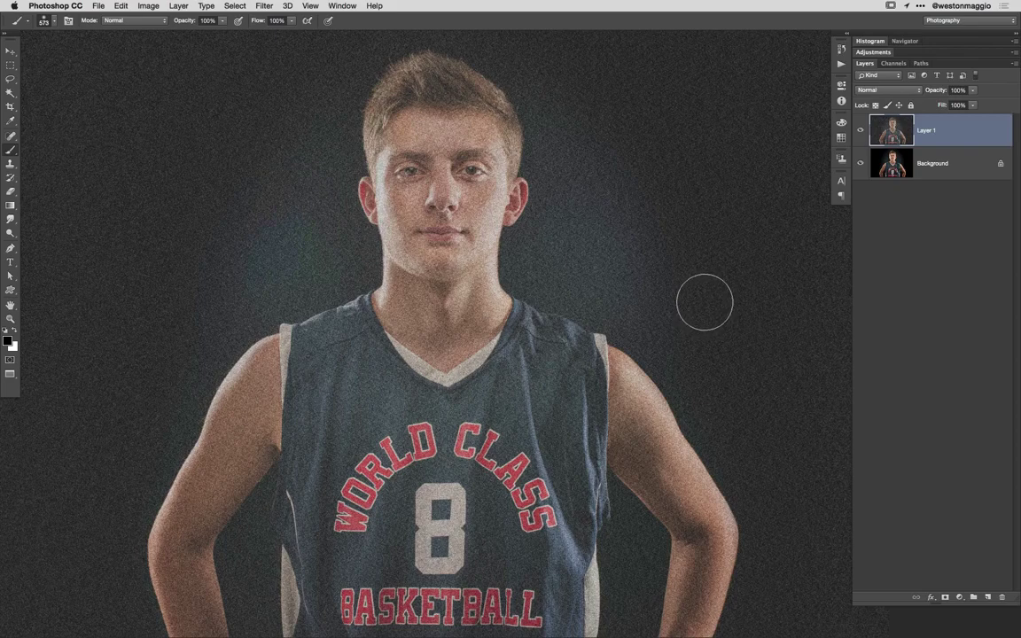
On the Background layer, Magic Wand-select the dark backdrop around and beside the player's head
{"action": "key", "text": "w"}
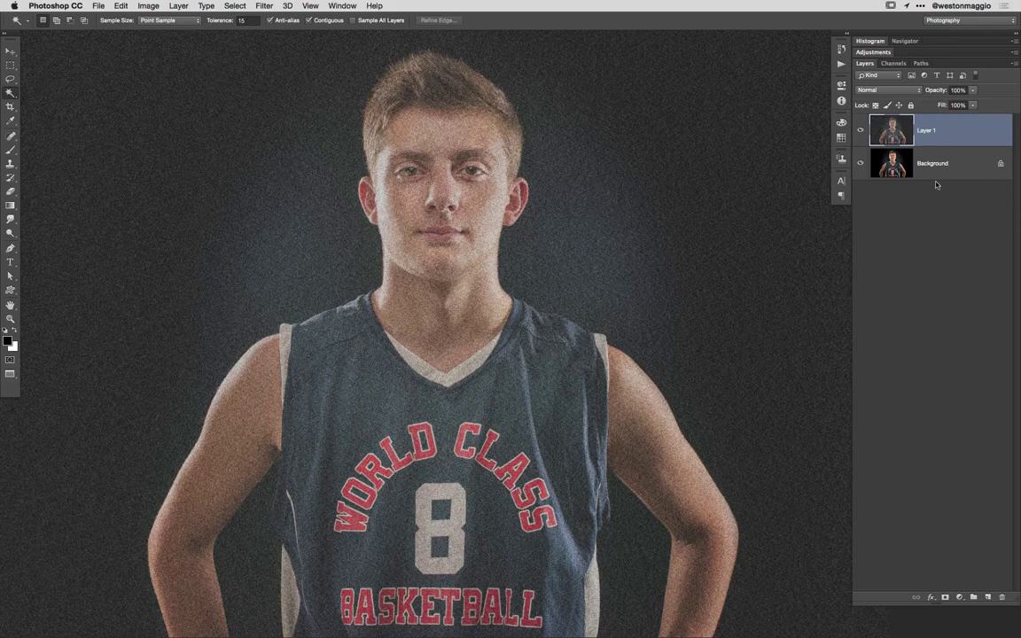
{"action": "left_click", "coordinate": [871, 172]}
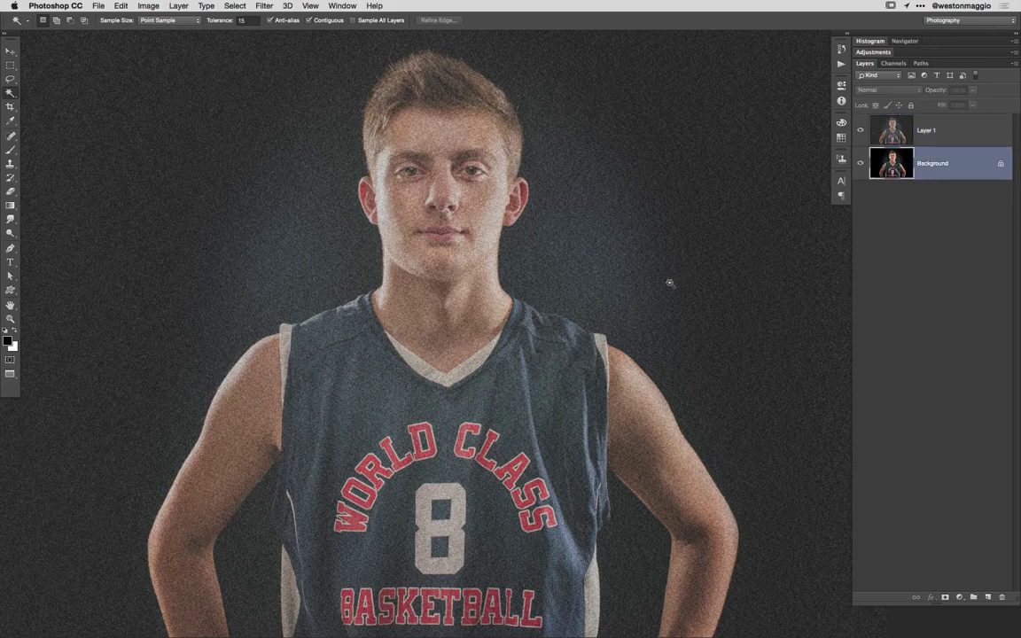
{"action": "left_click", "coordinate": [639, 240]}
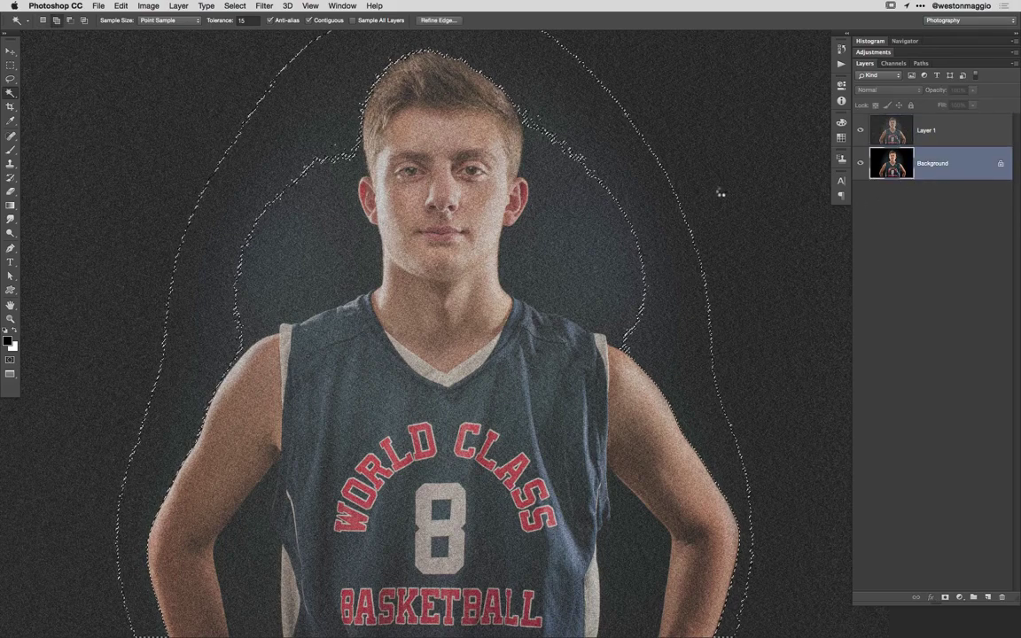
{"action": "left_click", "coordinate": [745, 154]}
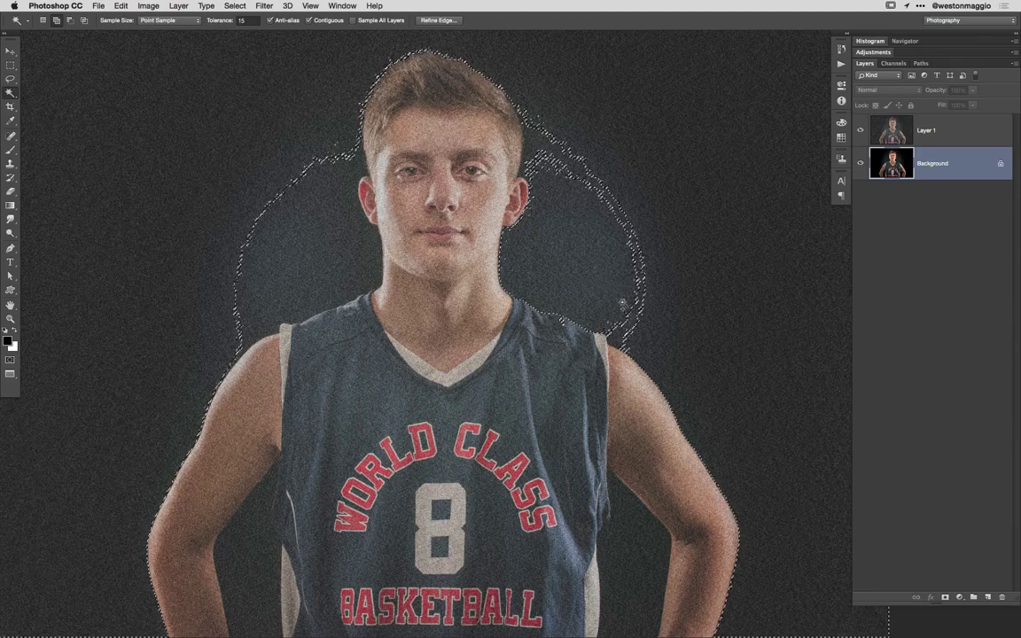
{"action": "left_click", "coordinate": [625, 306]}
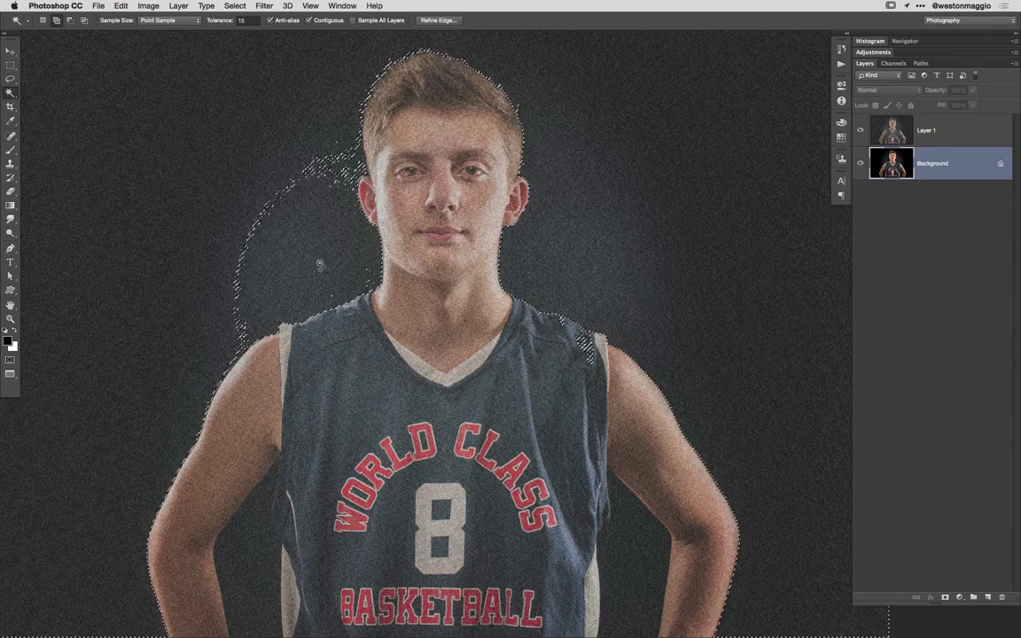
{"action": "left_click", "coordinate": [341, 165], "text": "shift"}
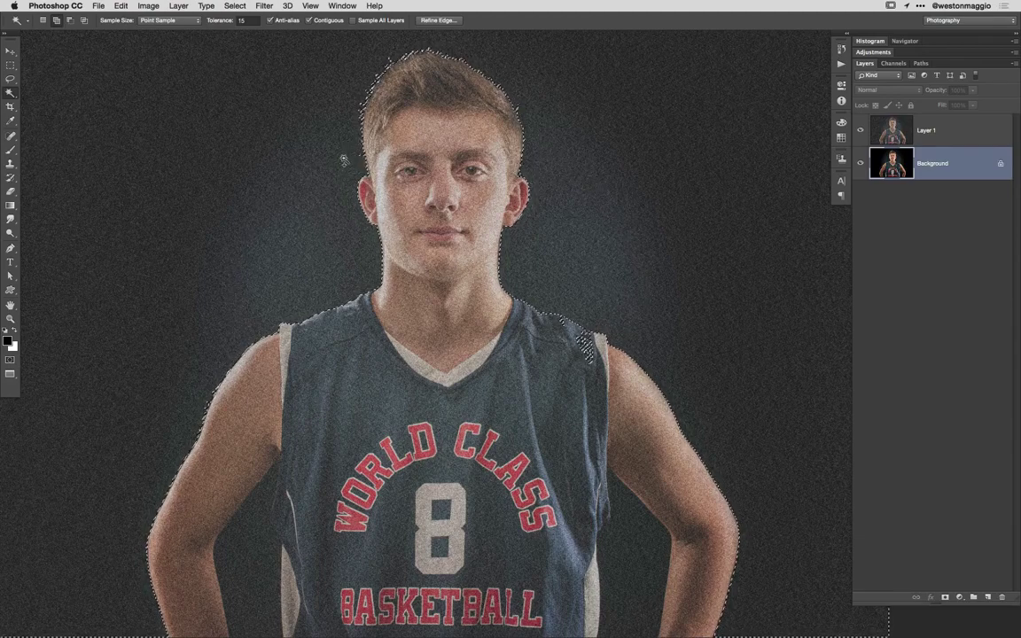
Lasso out the stray jersey-shoulder patch, then add the dark gaps beside both arms
{"action": "key", "text": "l"}
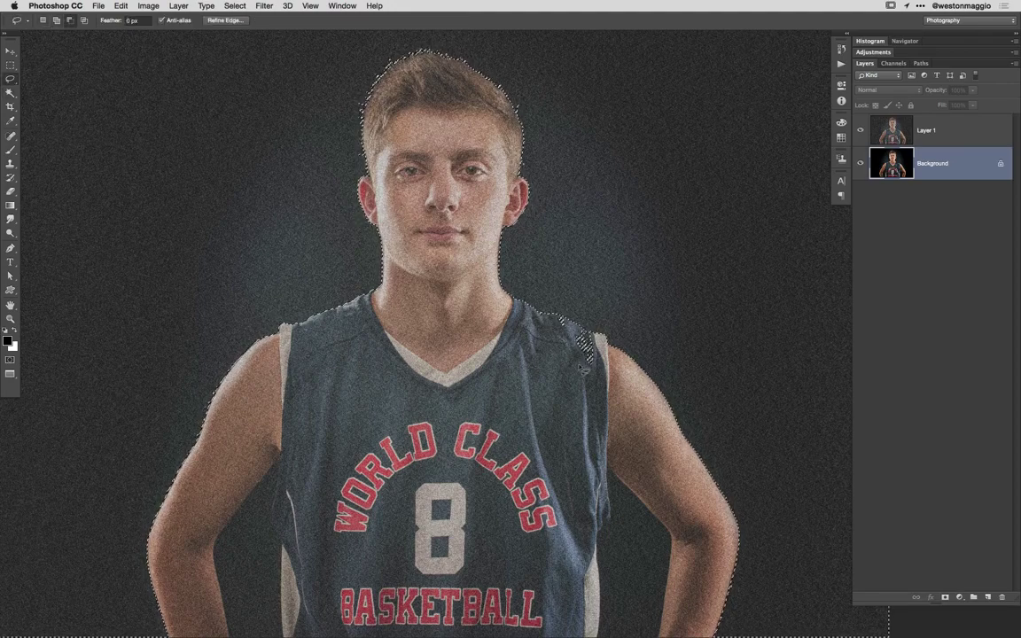
{"action": "left_click_drag", "start_coordinate": [560, 349], "coordinate": [564, 324]}
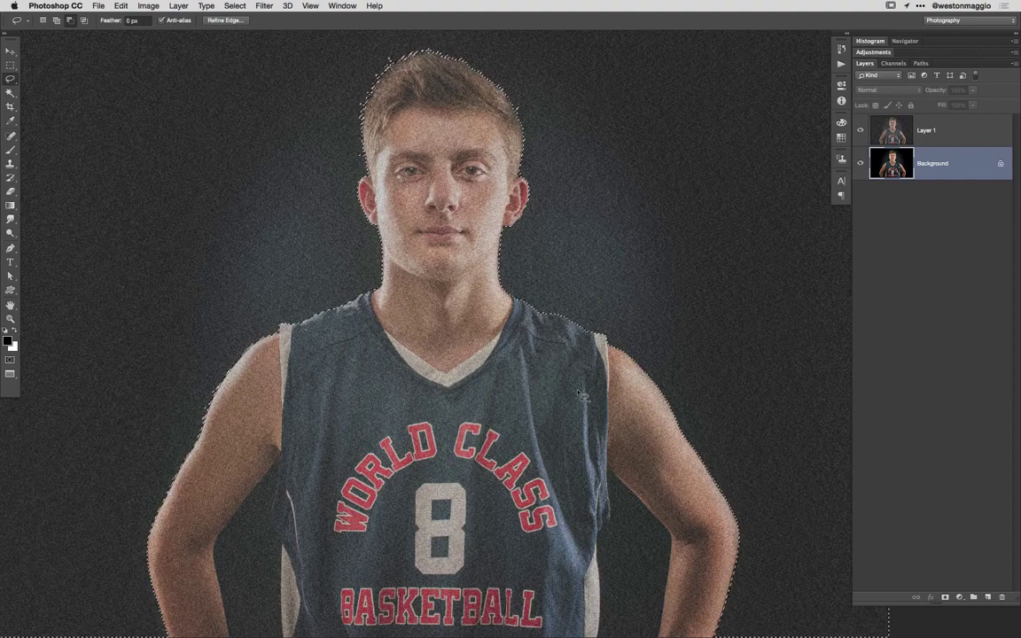
{"action": "key", "text": "w"}
{"action": "left_click", "coordinate": [632, 503], "text": "shift"}
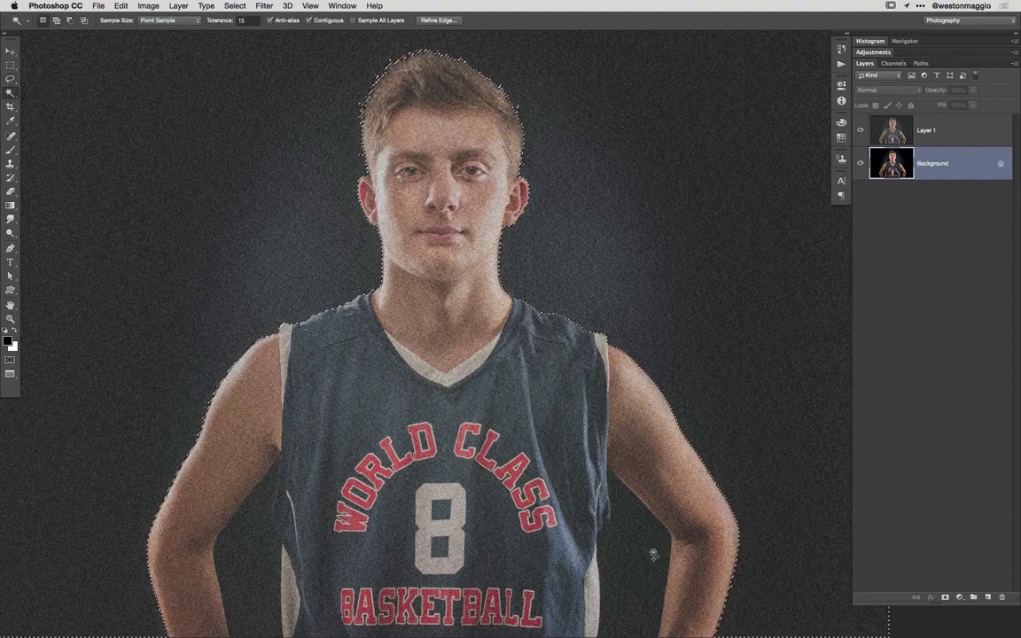
{"action": "left_click", "coordinate": [249, 536], "text": "shift"}
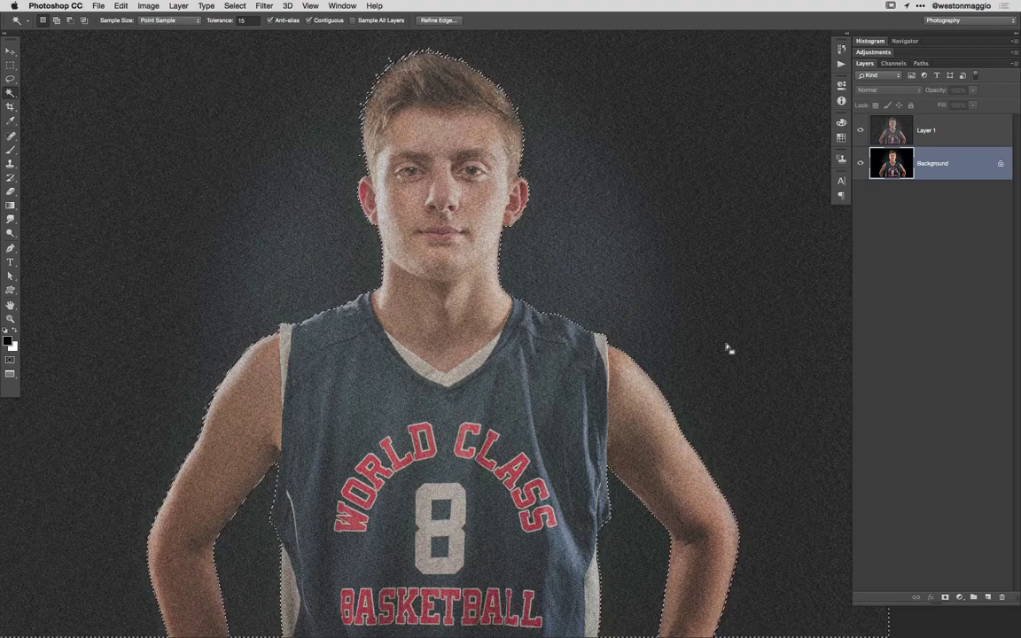
Add a layer mask to Layer 1 from the backdrop selection so only the backdrop stays grainy
{"action": "left_click", "coordinate": [955, 133]}
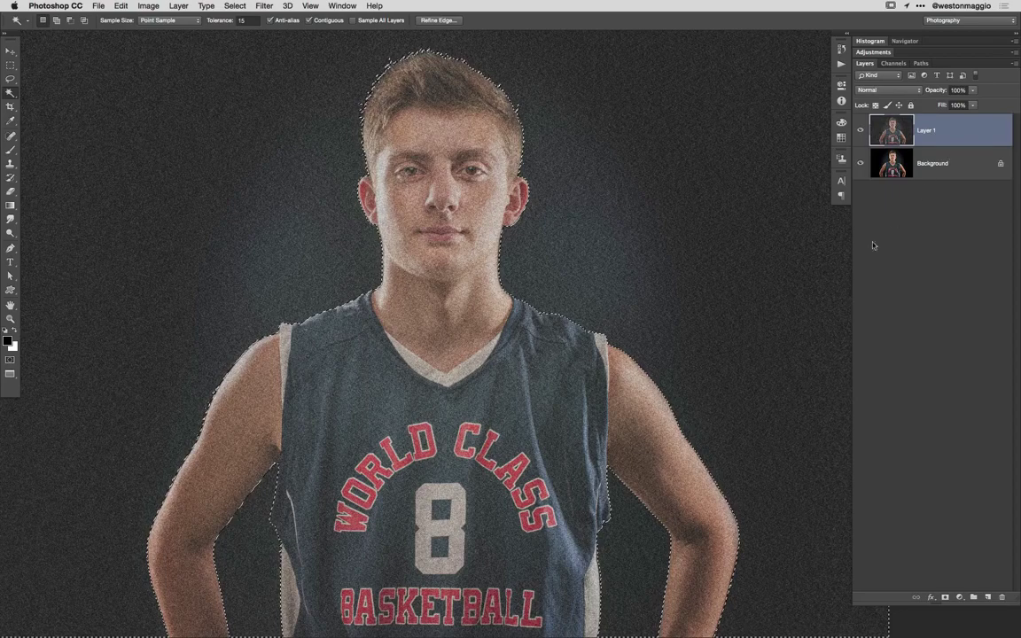
{"action": "left_click", "coordinate": [945, 598]}
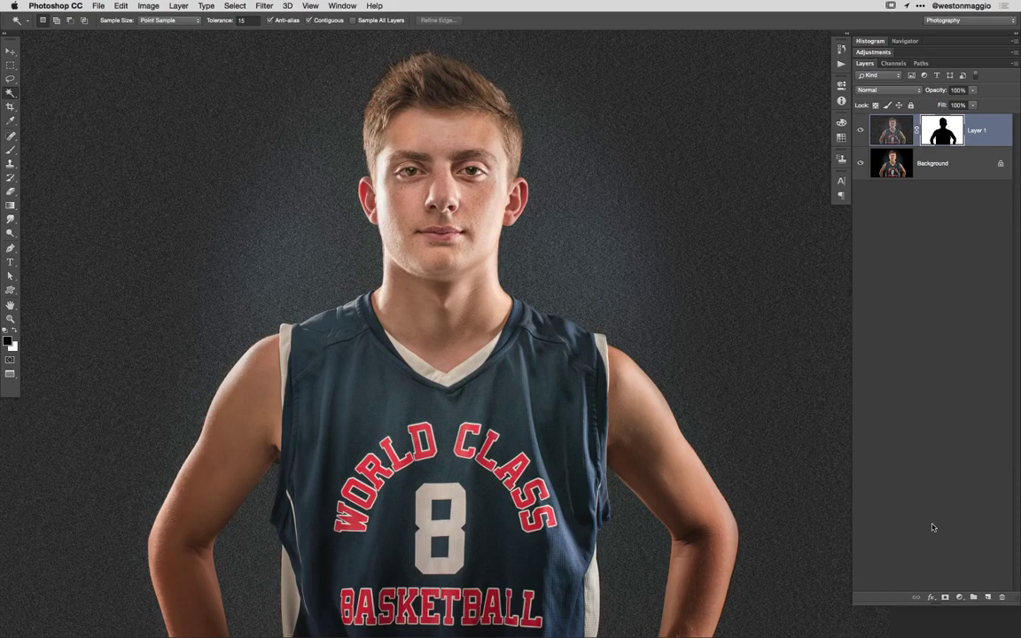
Step backward six times, undoing the layer mask, the selection changes and the added noise
{"action": "key", "text": "super+z"}
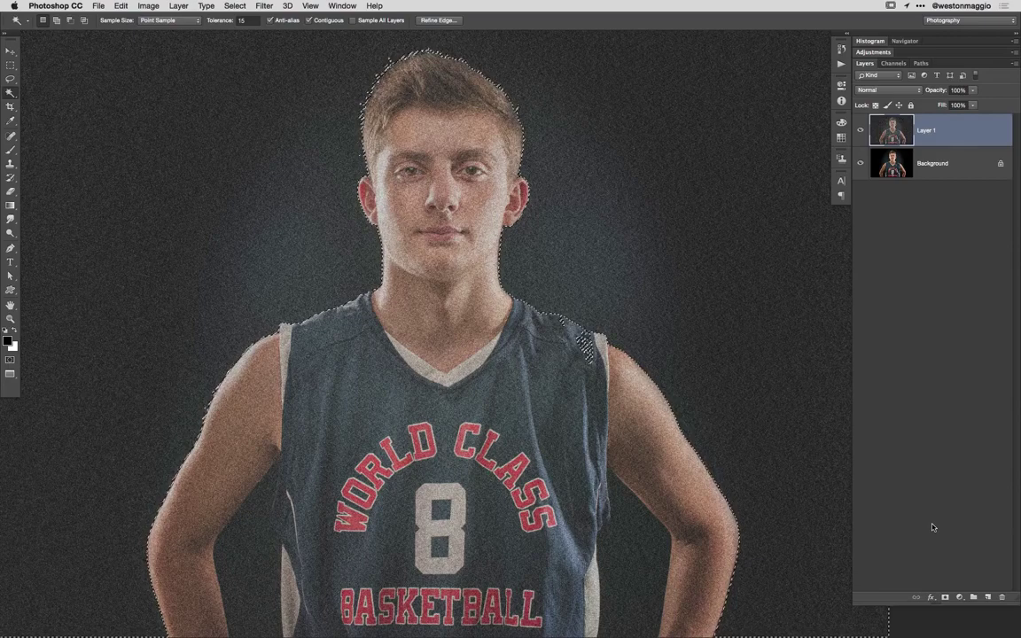
{"action": "key", "text": "super+z"}
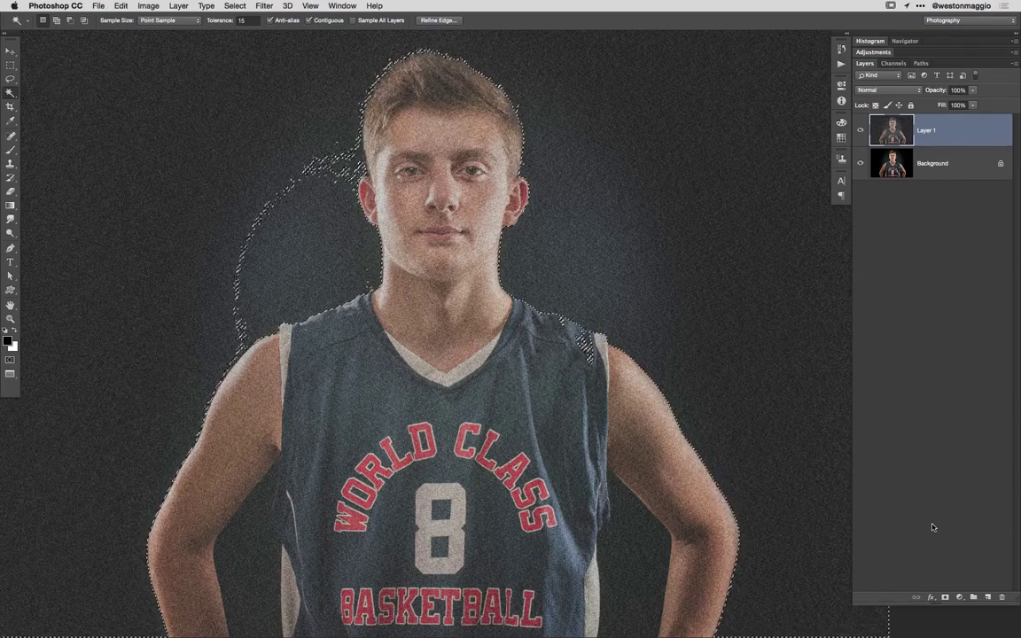
{"action": "key", "text": "super+z"}
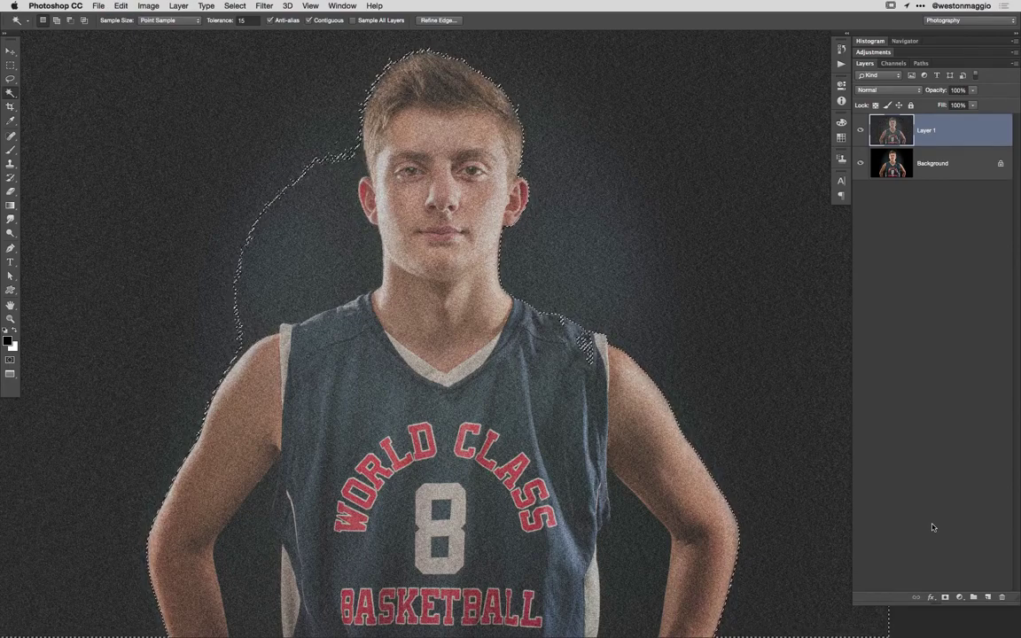
{"action": "key", "text": "super+z"}
{"action": "key", "text": "super+z"}
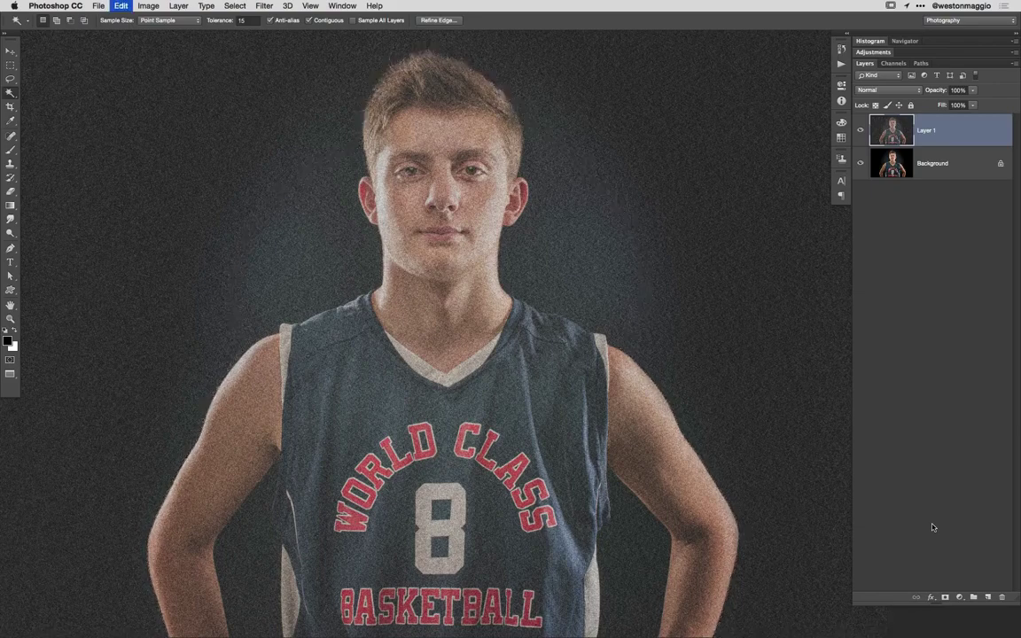
{"action": "key", "text": "super+z"}
{"action": "key", "text": "super+z"}
{"action": "key", "text": "super+z"}
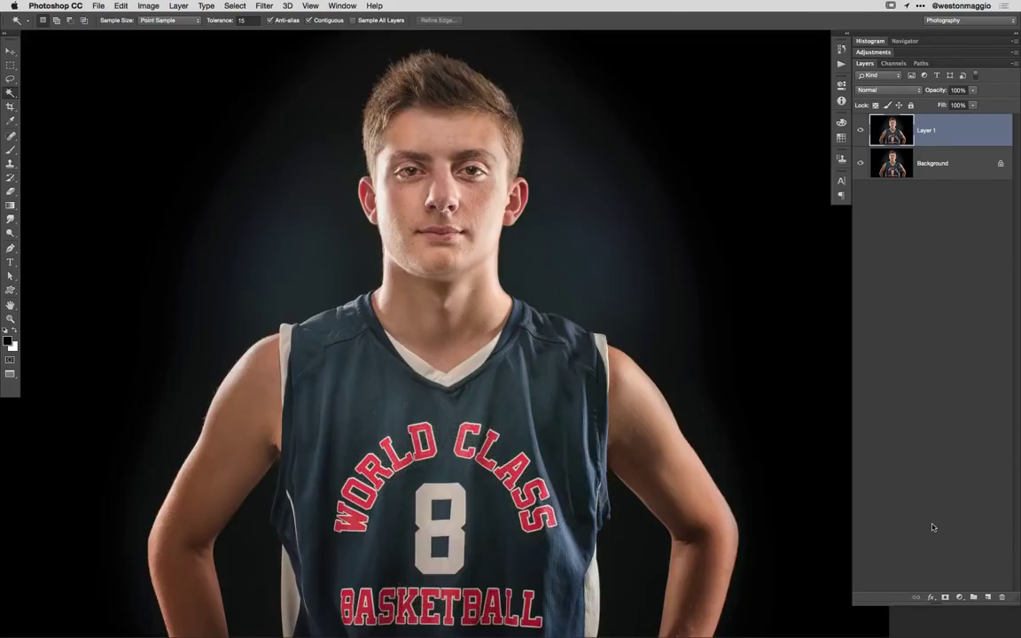
{"action": "key", "text": "super+z"}
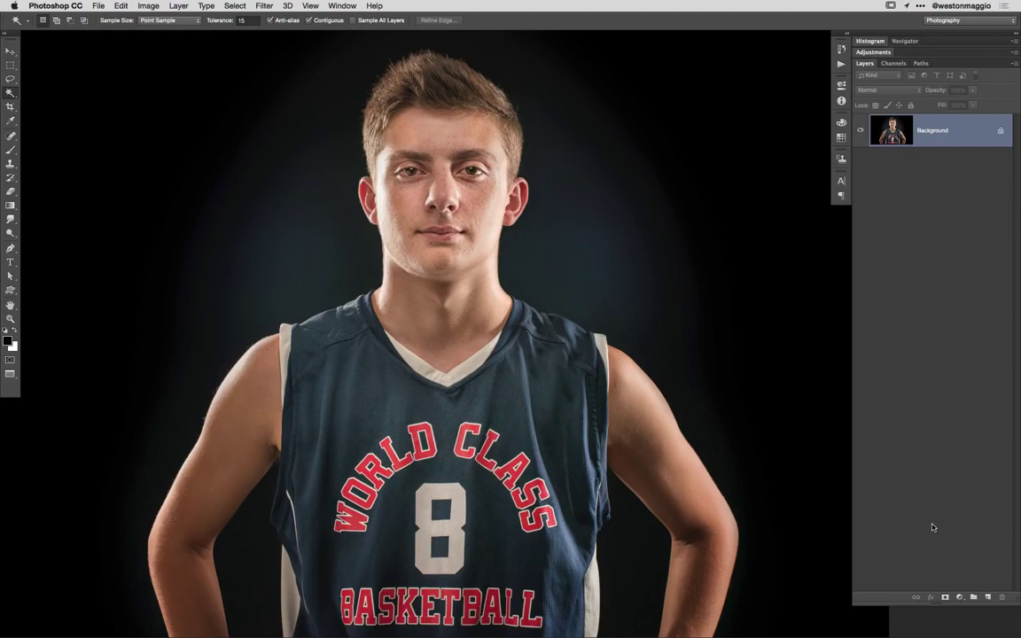
Hide Photoshop CC to bring the Wacom Tablet preferences window back to the front
{"action": "left_click", "coordinate": [55, 6]}
{"action": "left_click", "coordinate": [53, 82]}
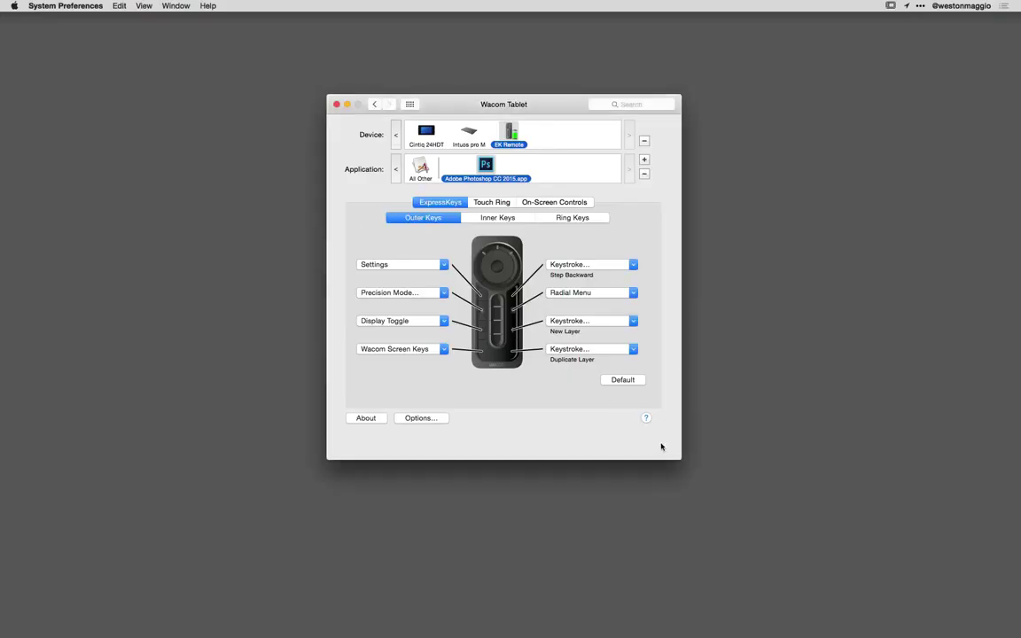